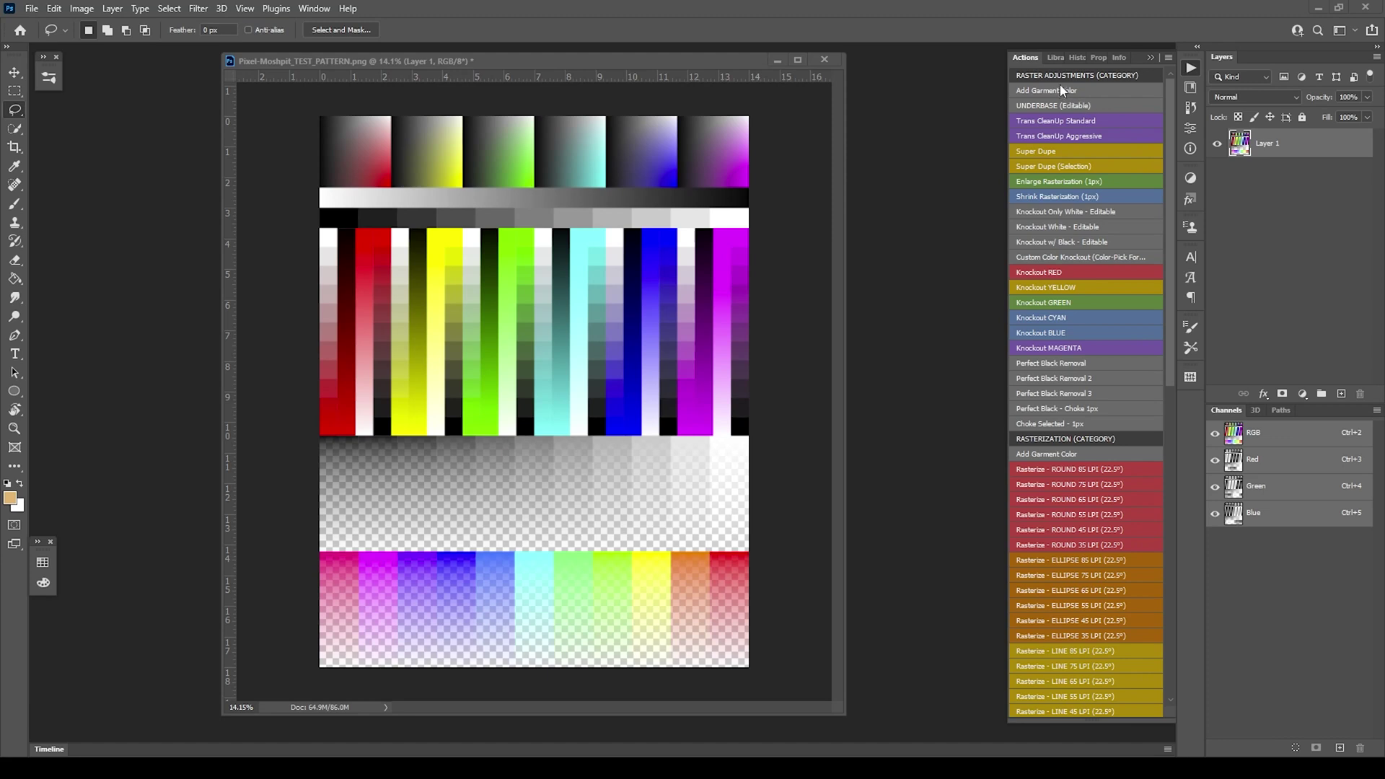
# Add a black fill layer with Add Garment Color, then run Knockout White - Editable on Layer 1.
pyautogui.click(1101, 88)
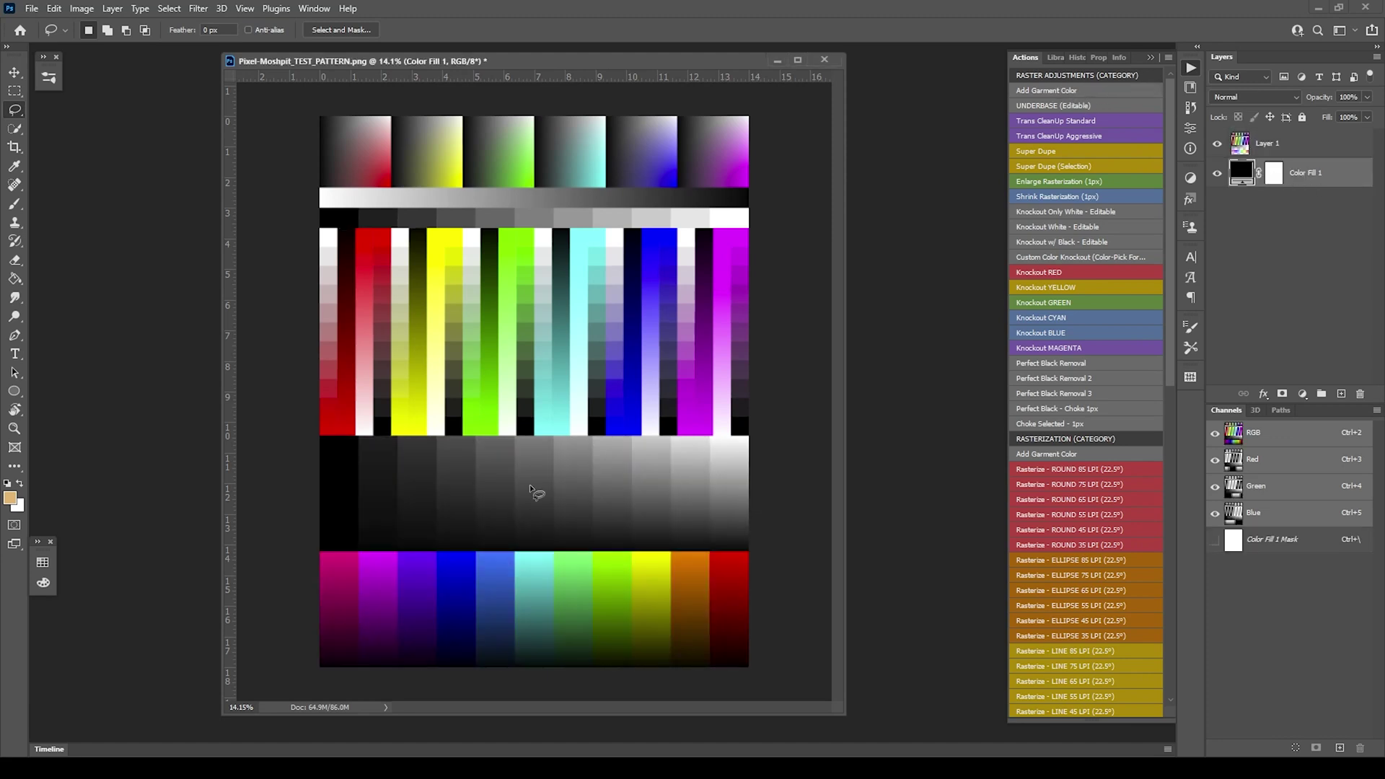
pyautogui.click(1219, 145)
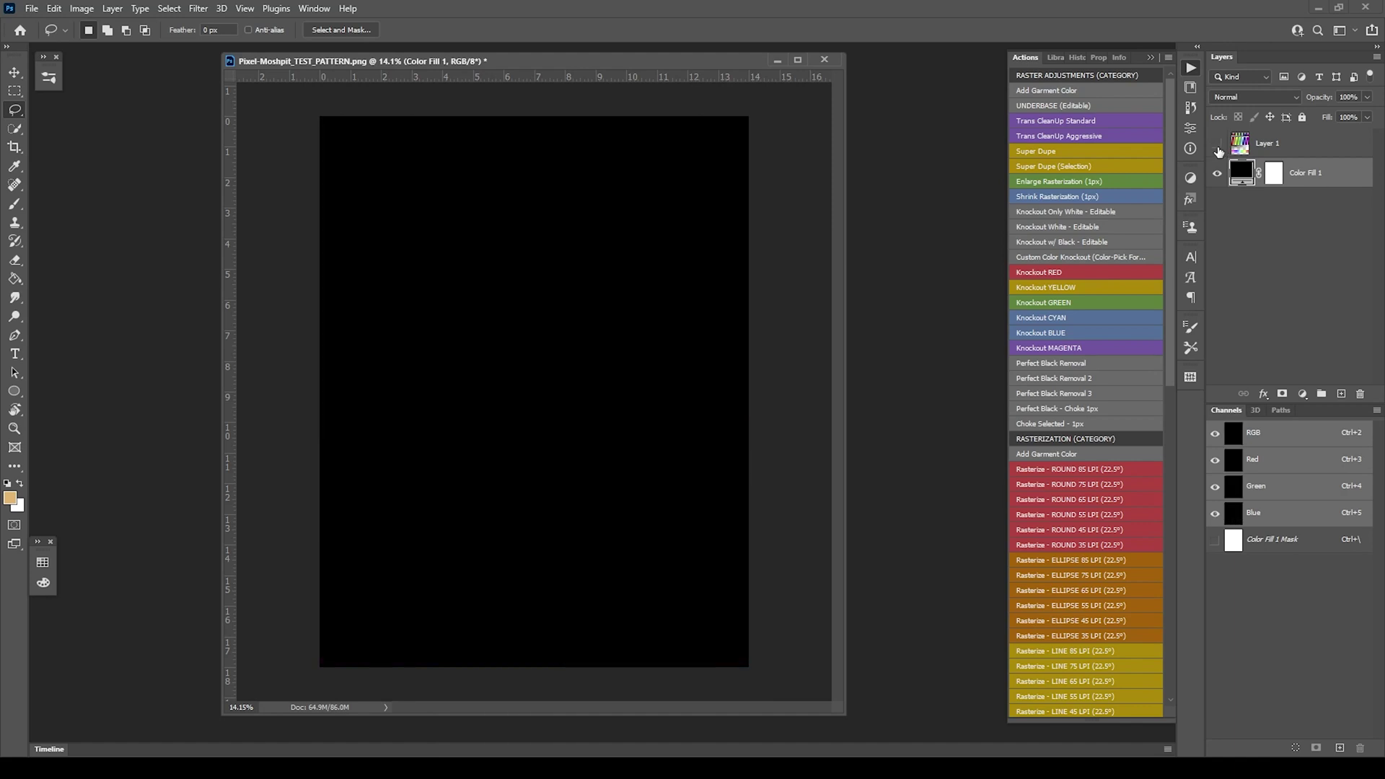
pyautogui.click(1219, 146)
pyautogui.click(1218, 146)
pyautogui.click(1218, 147)
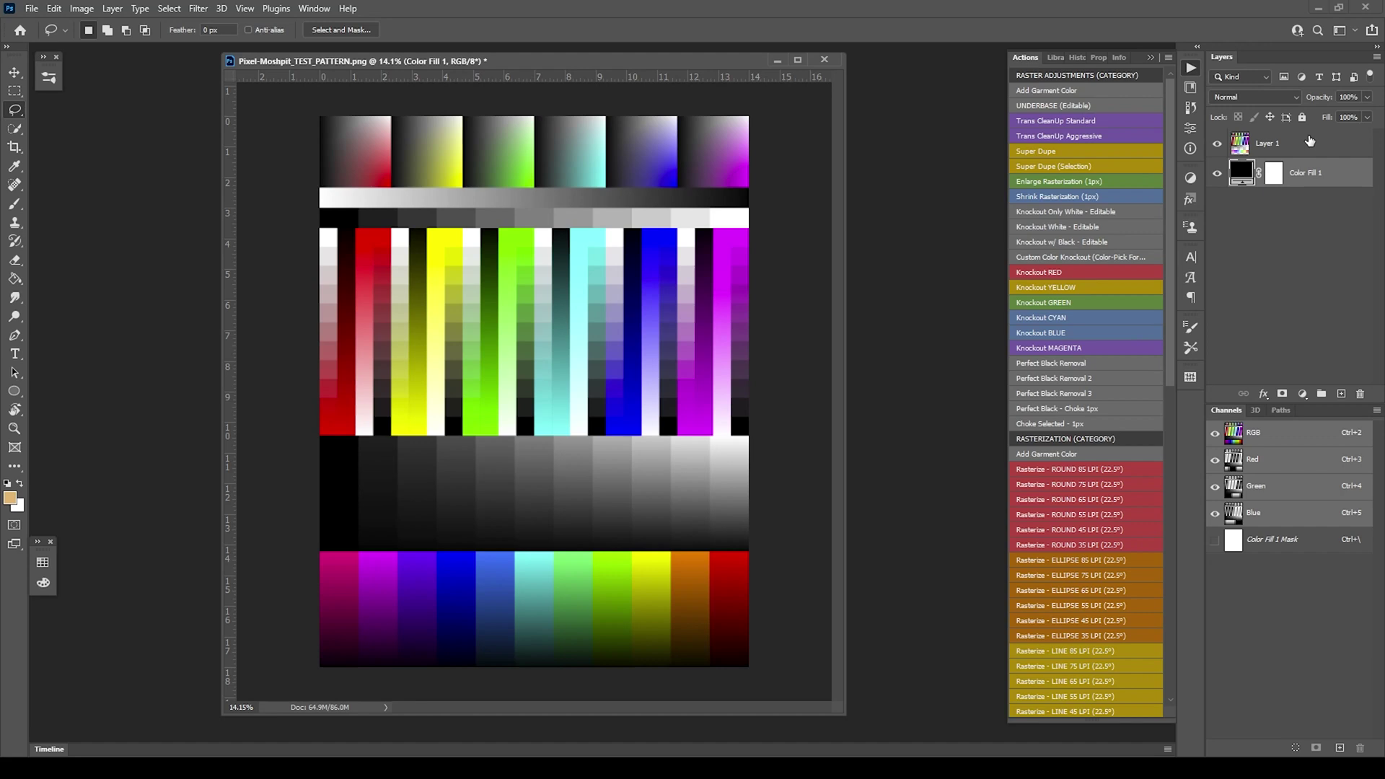
pyautogui.click(1286, 146)
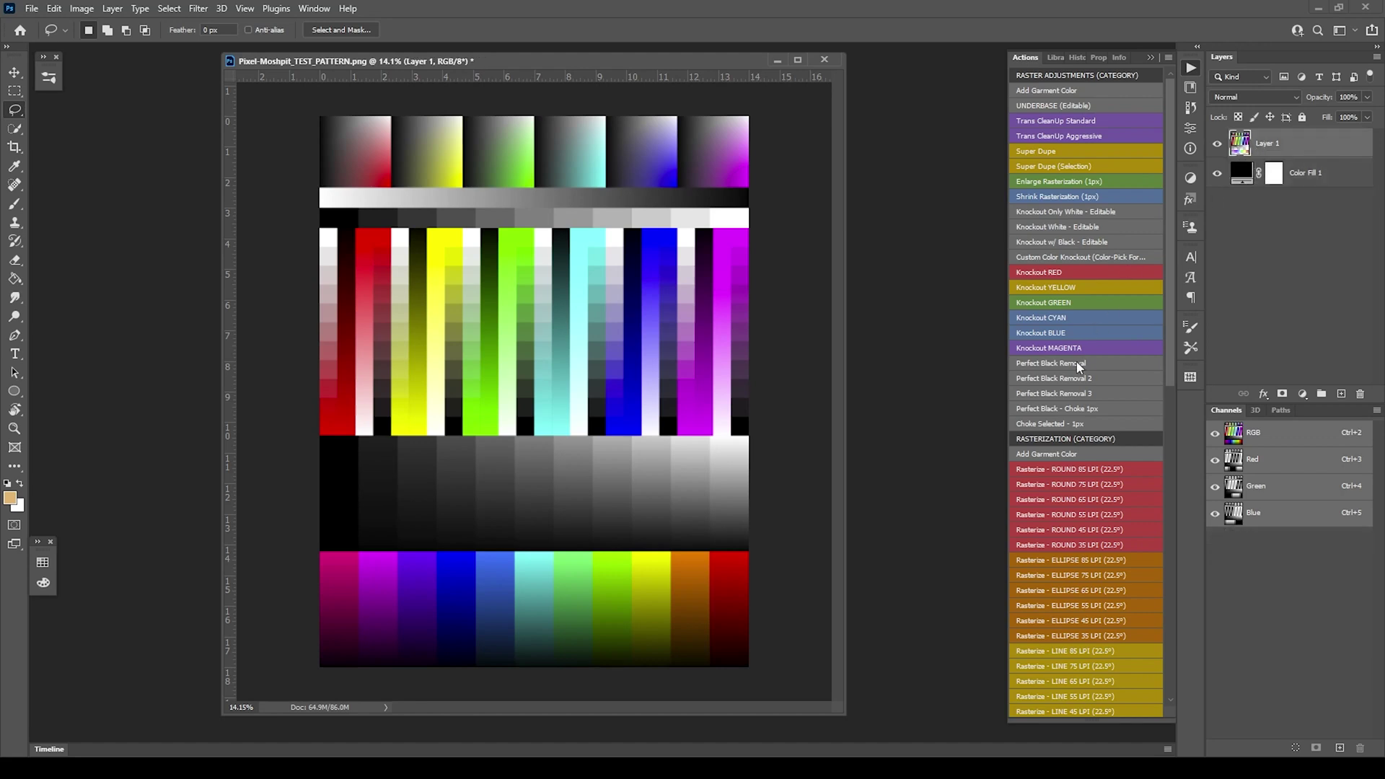
pyautogui.click(1109, 228)
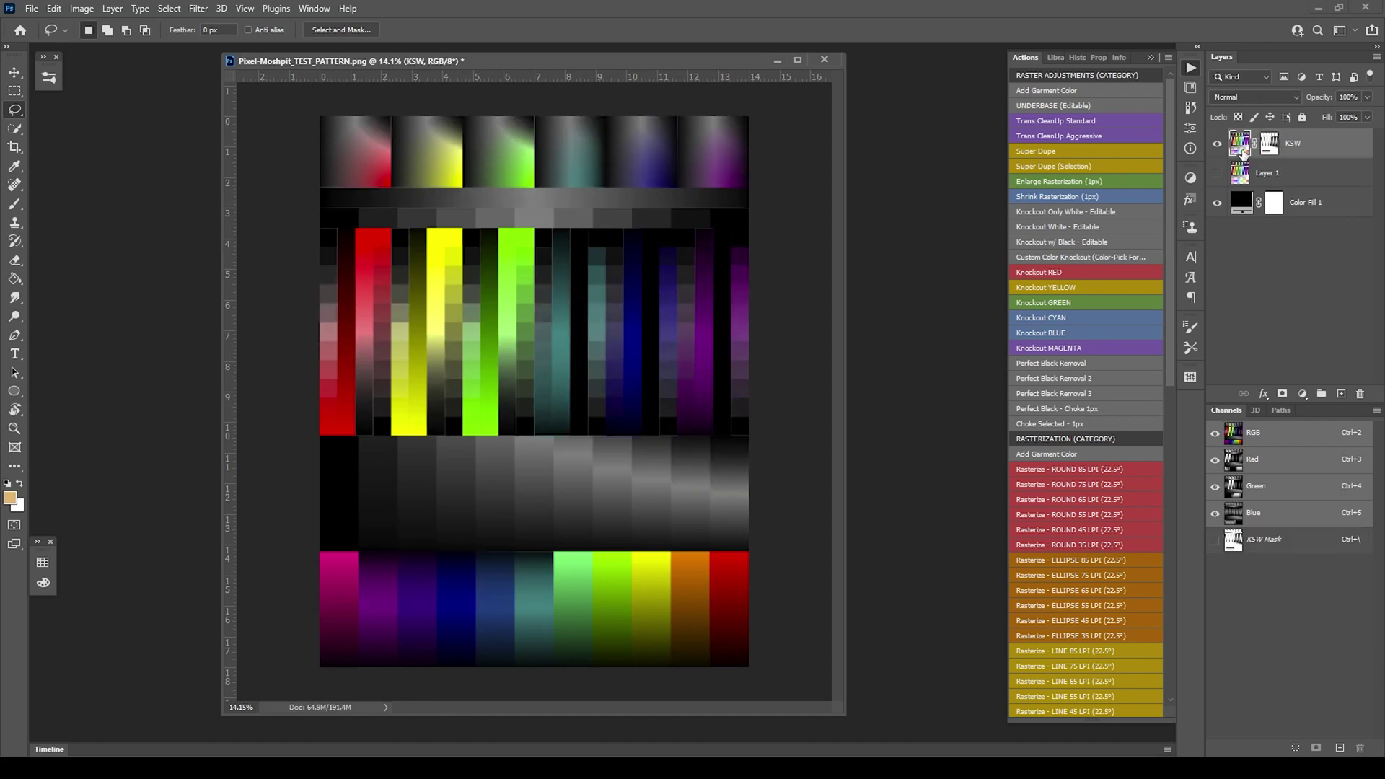
# Toggle Color Fill 1's visibility to inspect the KSW layer's transparent knocked-out areas.
pyautogui.click(1218, 206)
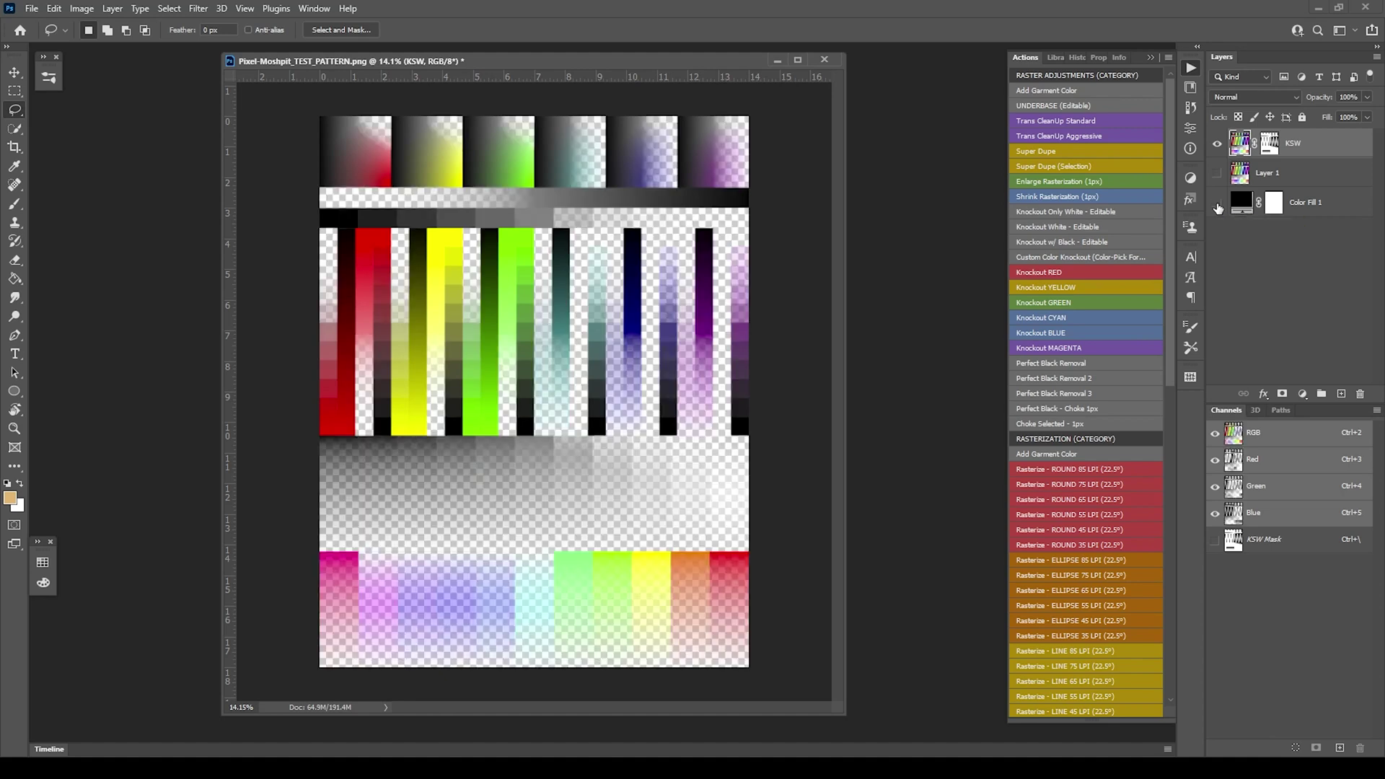
pyautogui.click(1218, 206)
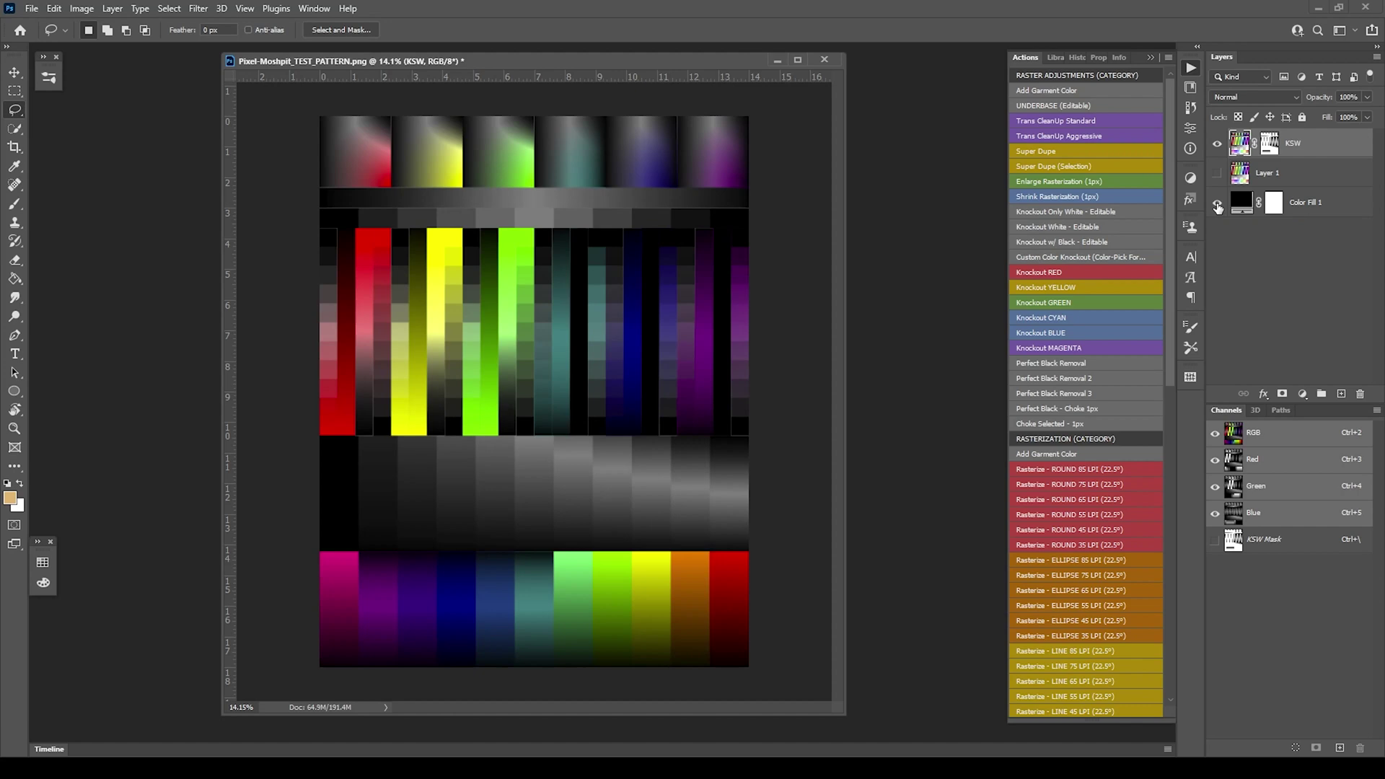
pyautogui.scroll(-2, 537, 312)
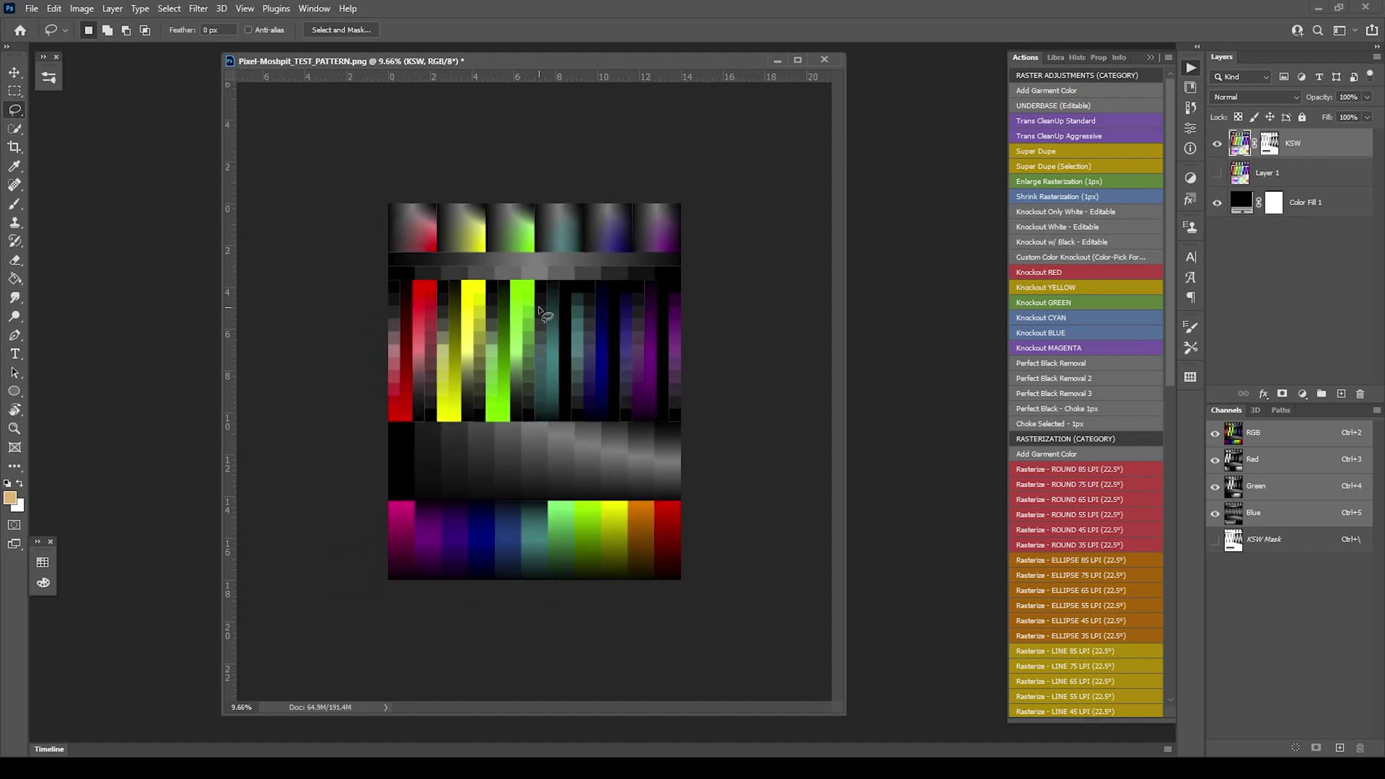
pyautogui.scroll(1, 525, 306)
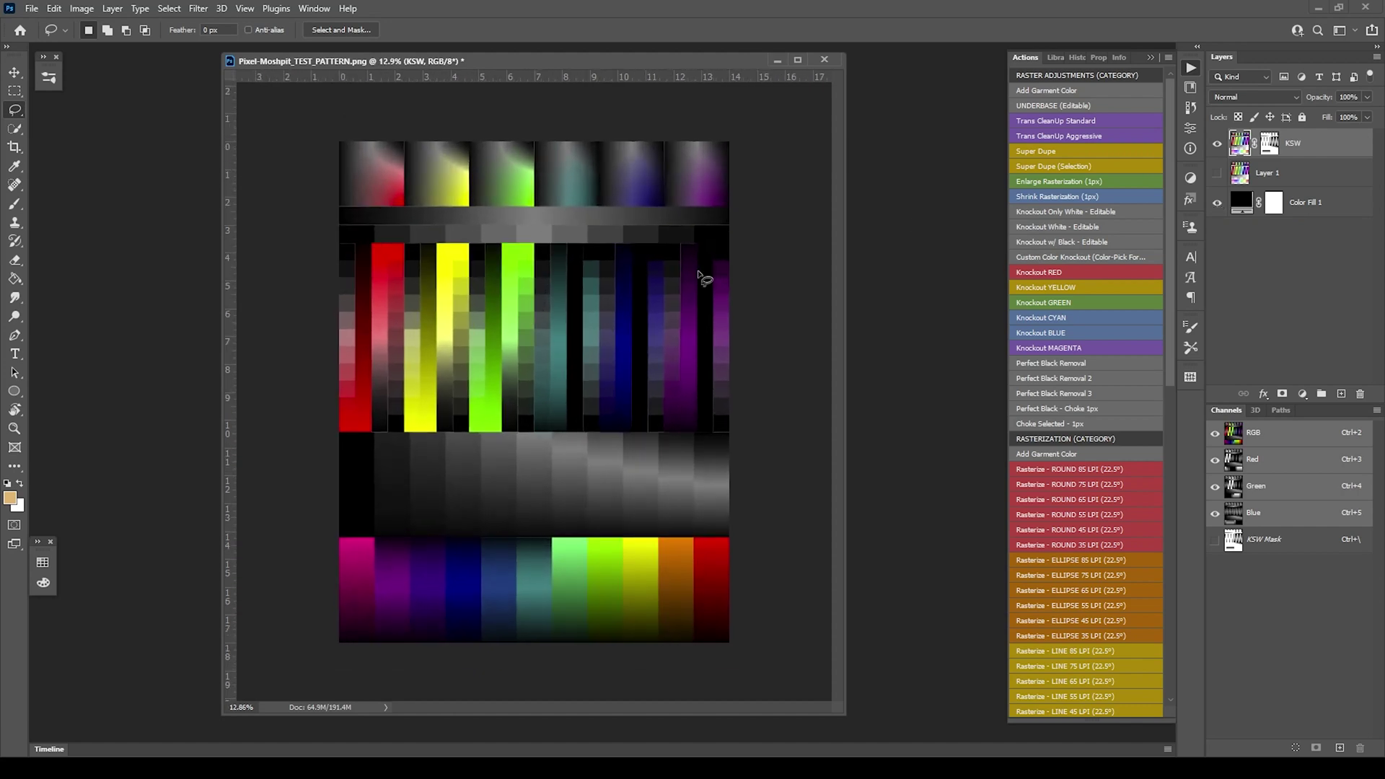
pyautogui.click(1217, 205)
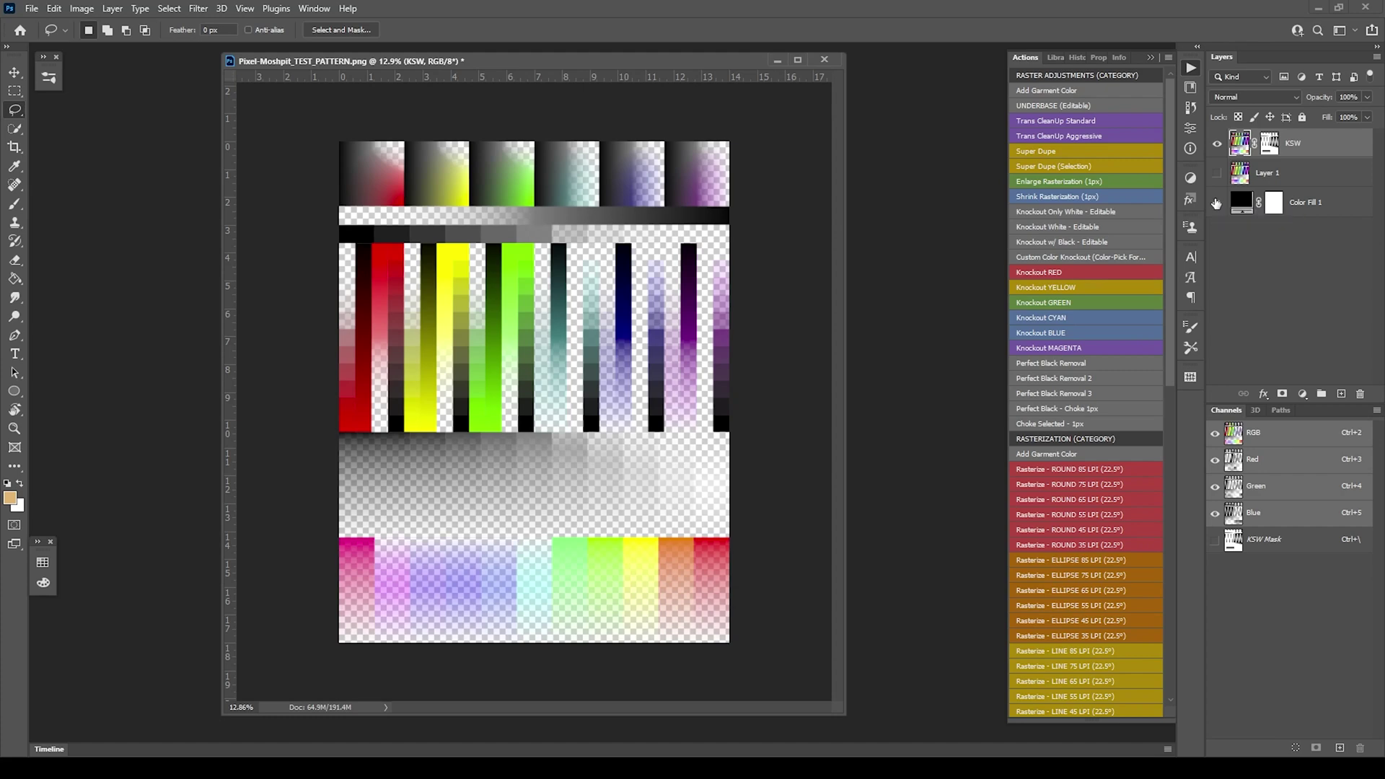
pyautogui.click(1216, 203)
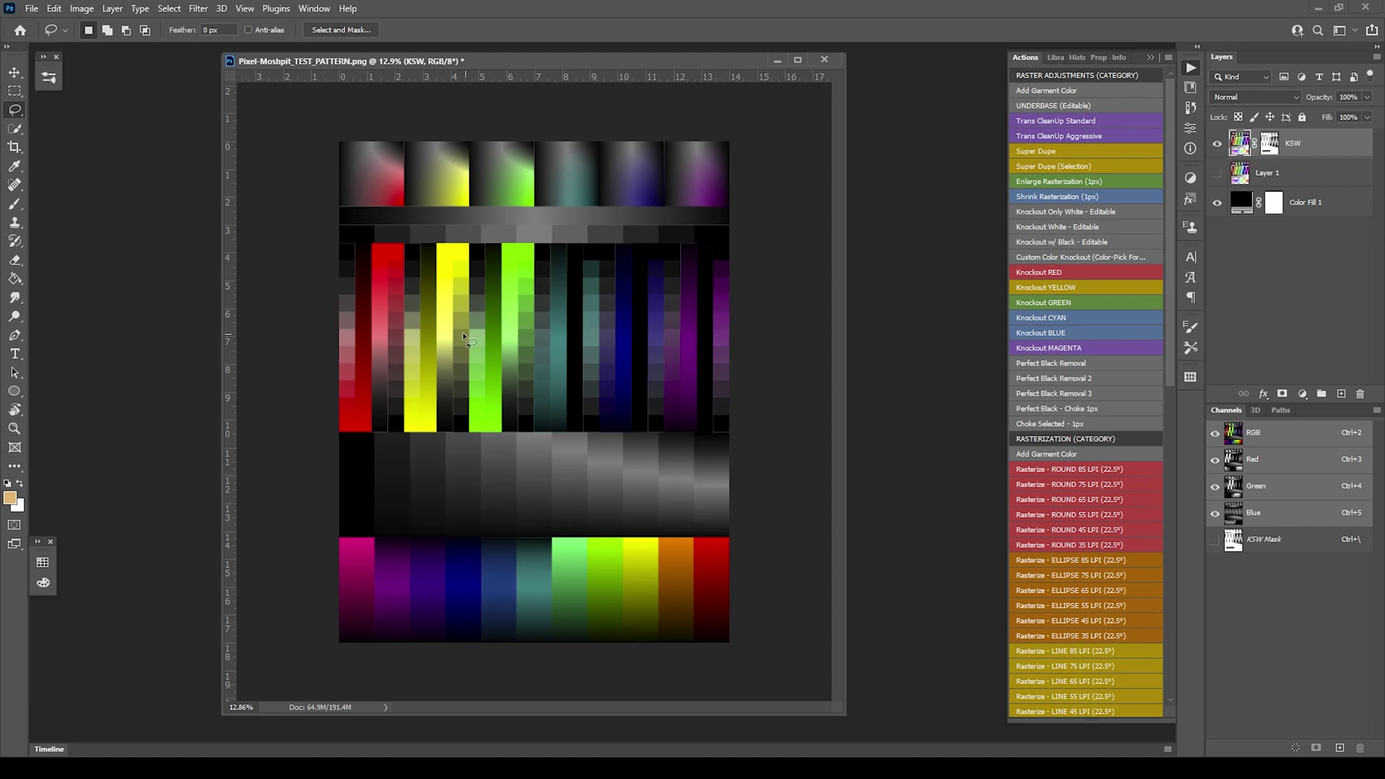
pyautogui.scroll(3, 462, 331)
pyautogui.scroll(-5, 440, 310)
pyautogui.scroll(1, 426, 313)
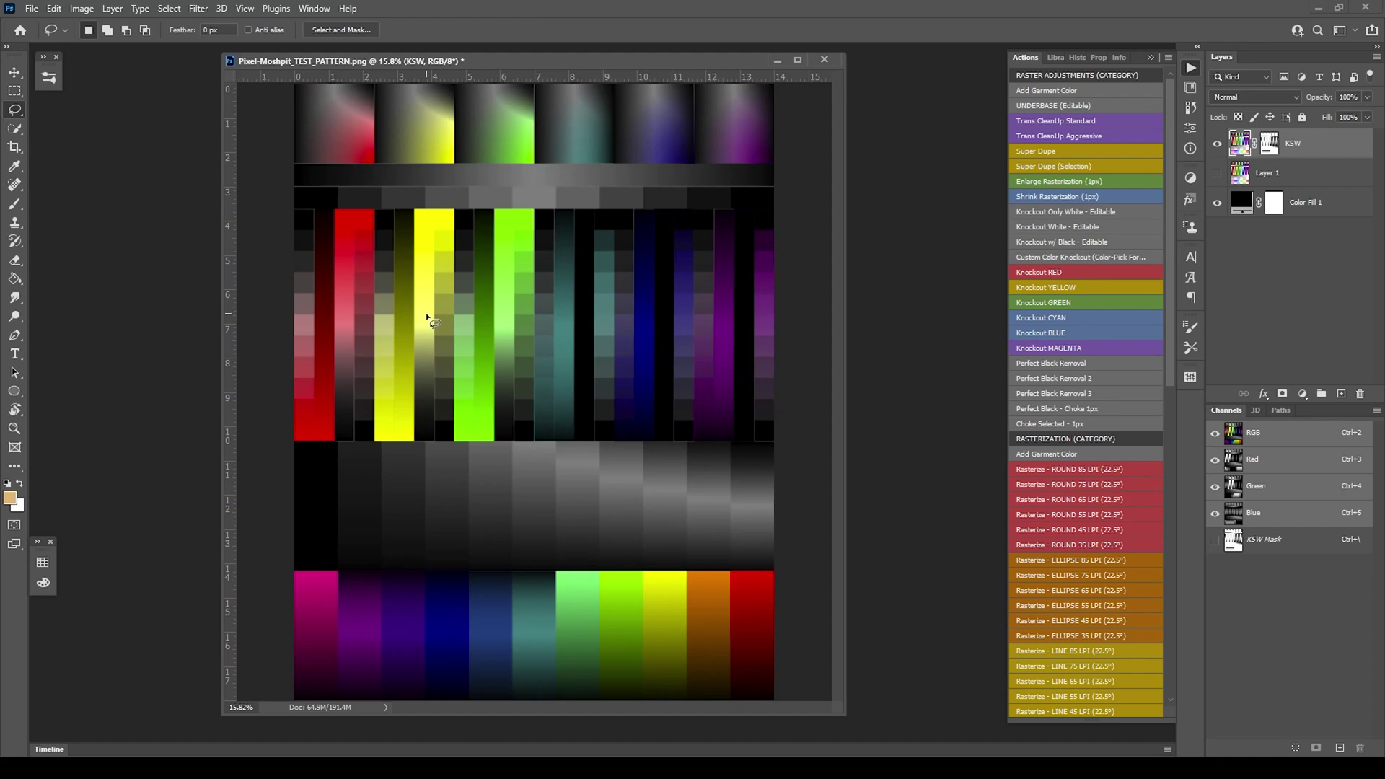
pyautogui.click(1218, 207)
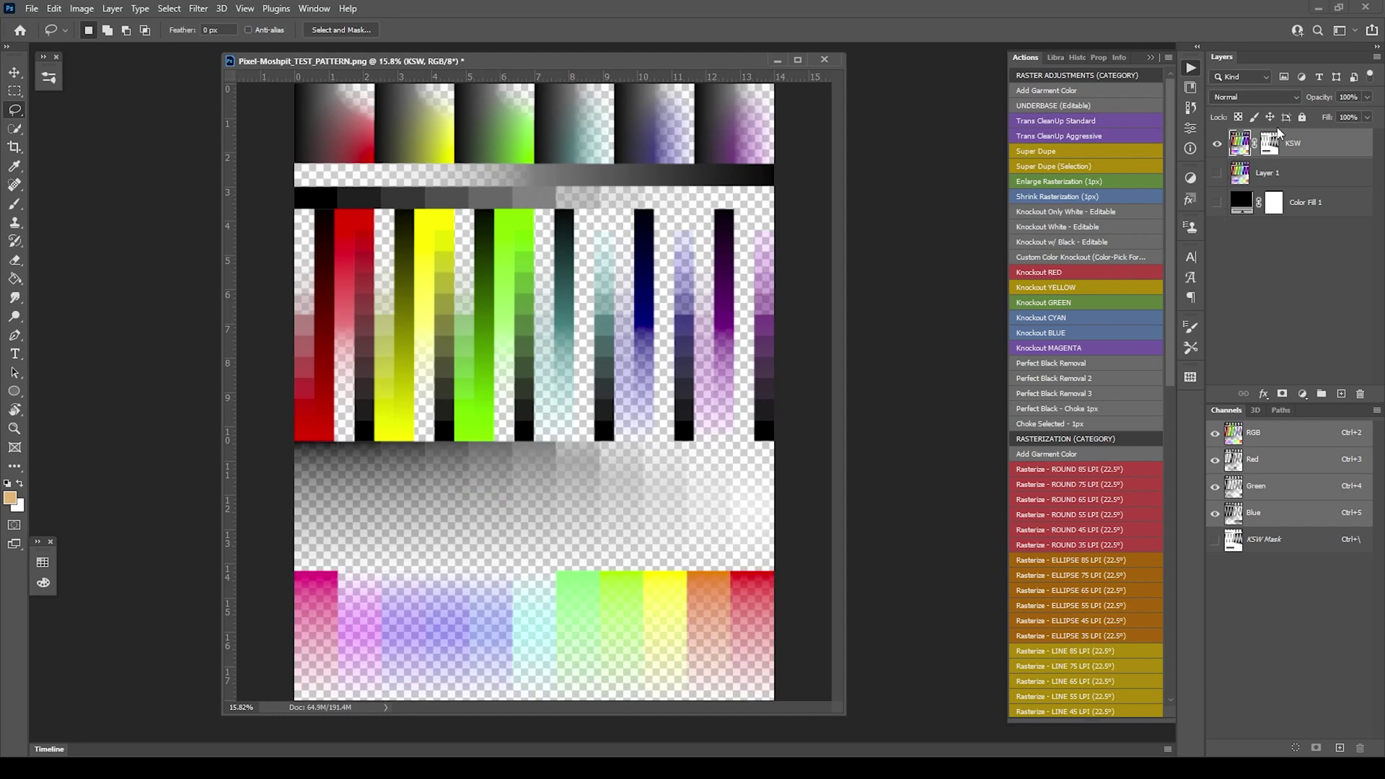
# Show Color Fill 1 again and change its colour from black to white (#ffffff).
pyautogui.click(1216, 205)
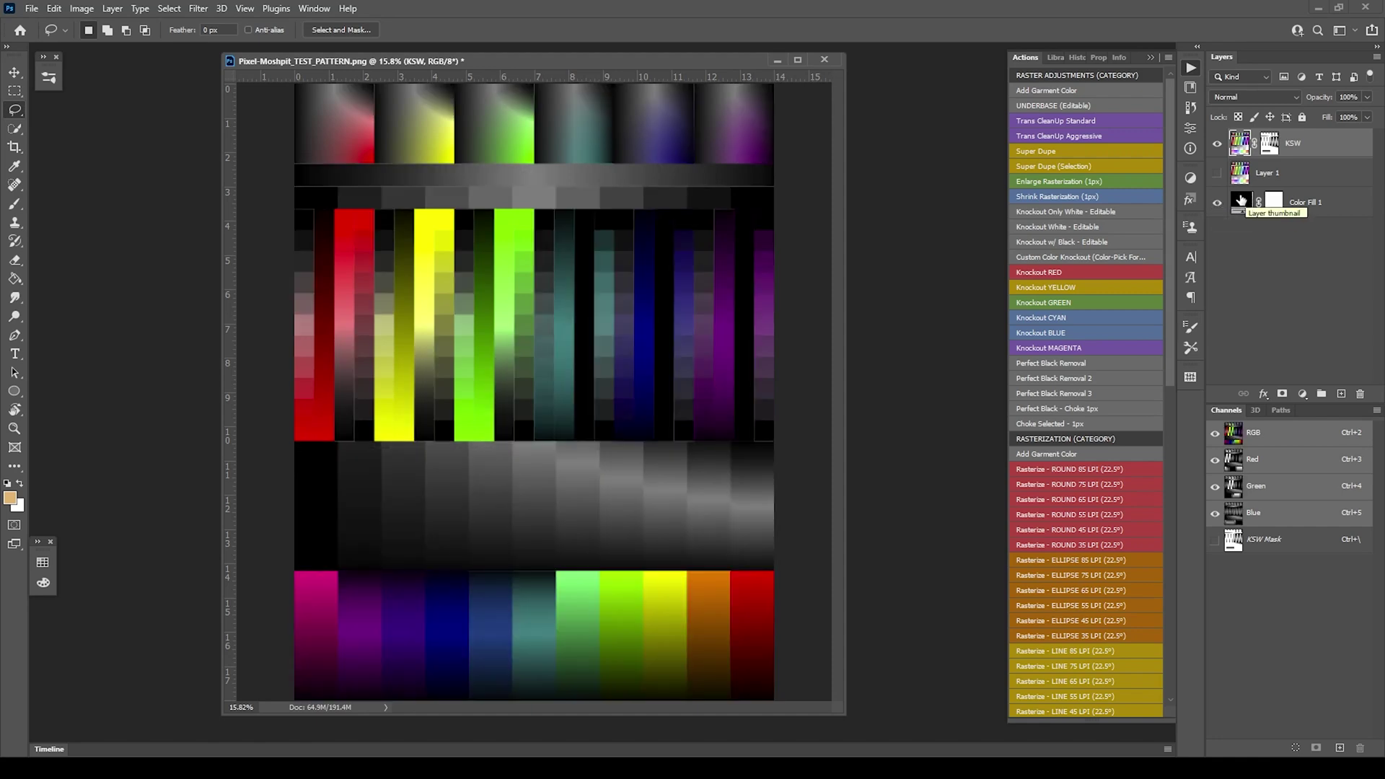
pyautogui.click(1235, 204)
pyautogui.doubleClick(1236, 205)
pyautogui.moveTo(923, 334)
pyautogui.mouseDown()
pyautogui.moveTo(883, 310)
pyautogui.moveTo(866, 432)
pyautogui.moveTo(859, 390)
pyautogui.moveTo(768, 241)
pyautogui.mouseUp()
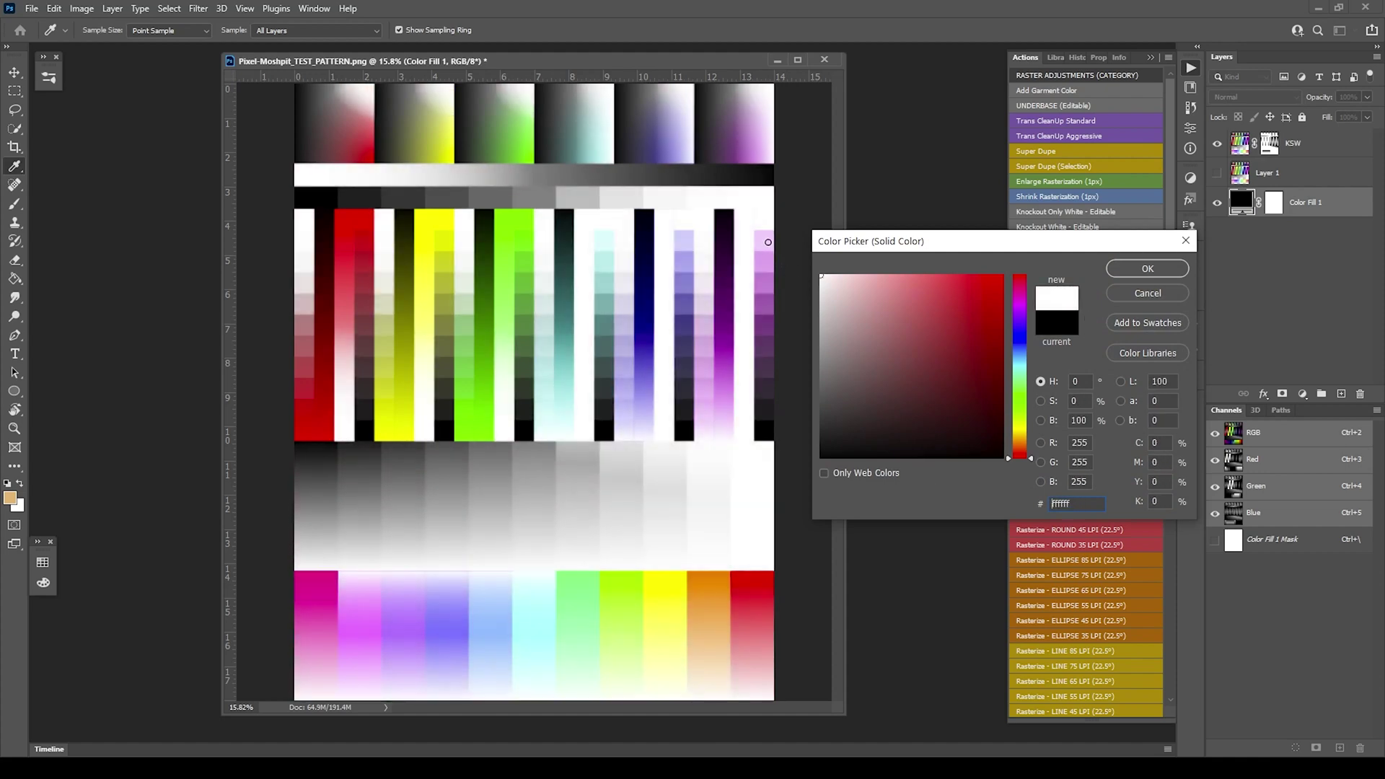
pyautogui.click(1148, 270)
pyautogui.press('l')
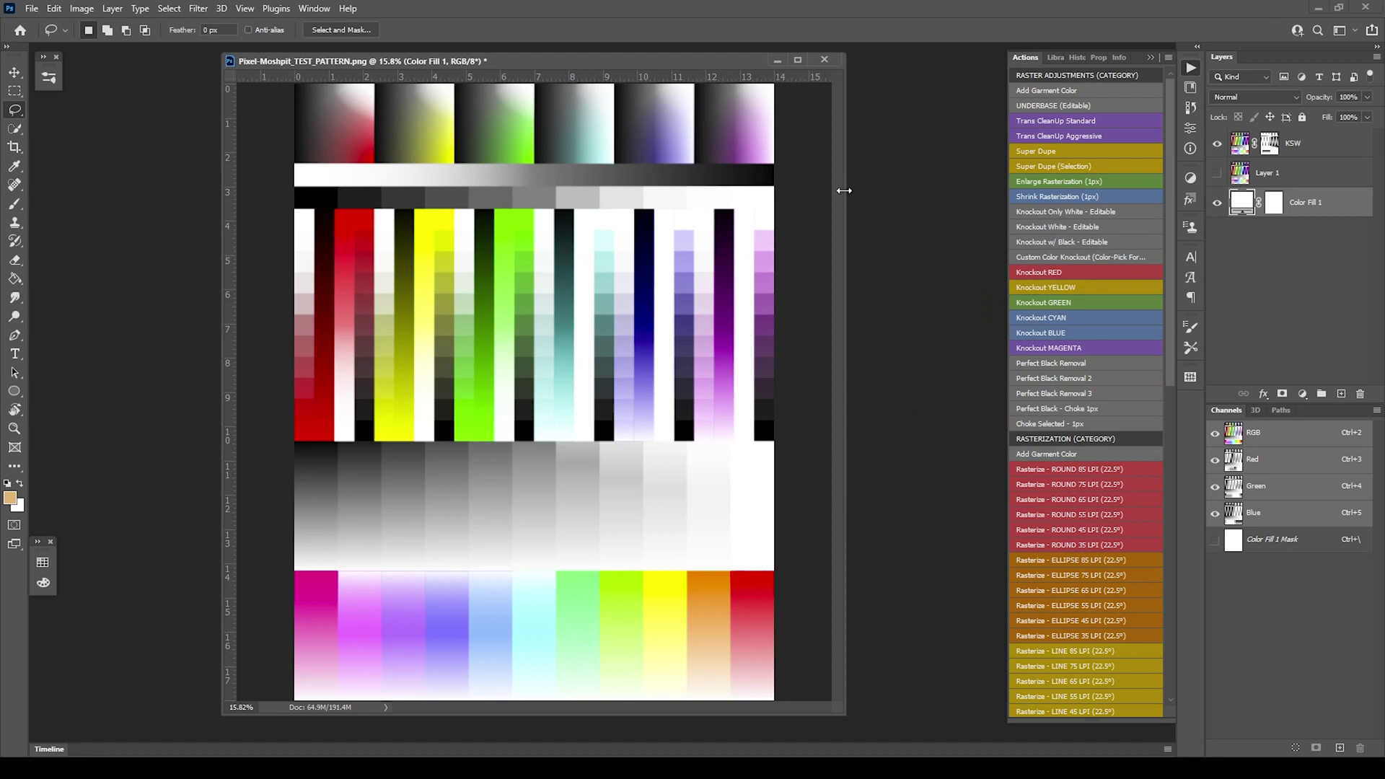
pyautogui.click(1270, 144)
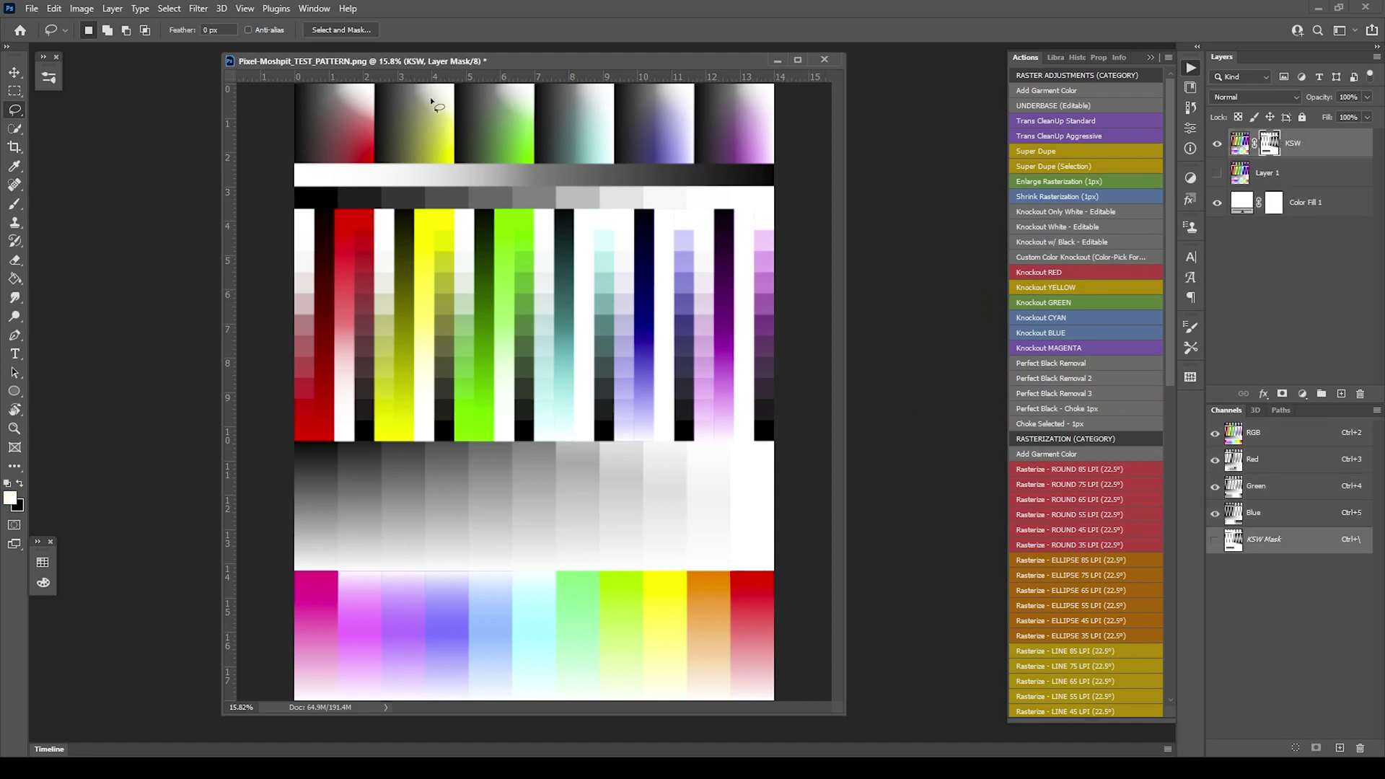
# Apply Levels to the KSW layer mask with a black input of 10 and white input of 140.
pyautogui.click(81, 8)
pyautogui.moveTo(173, 45)
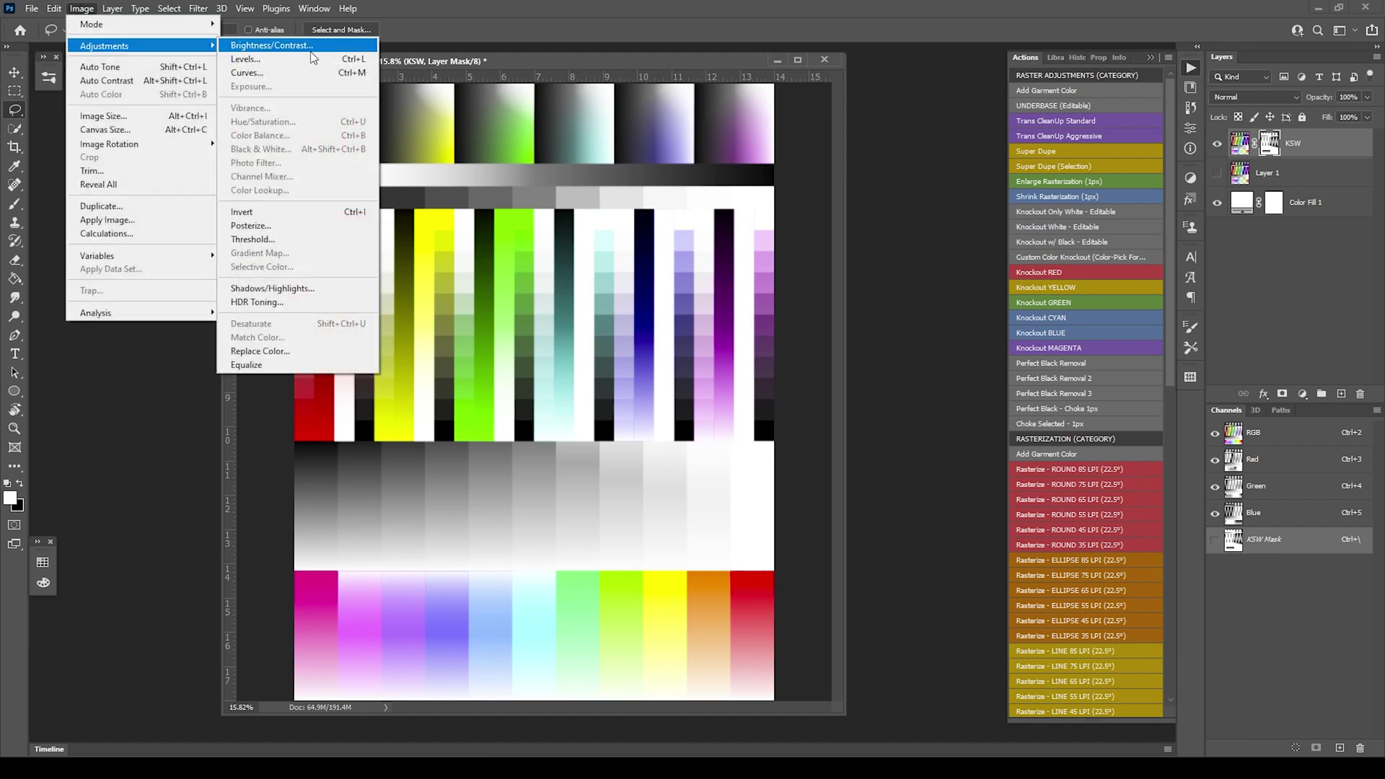
pyautogui.click(298, 66)
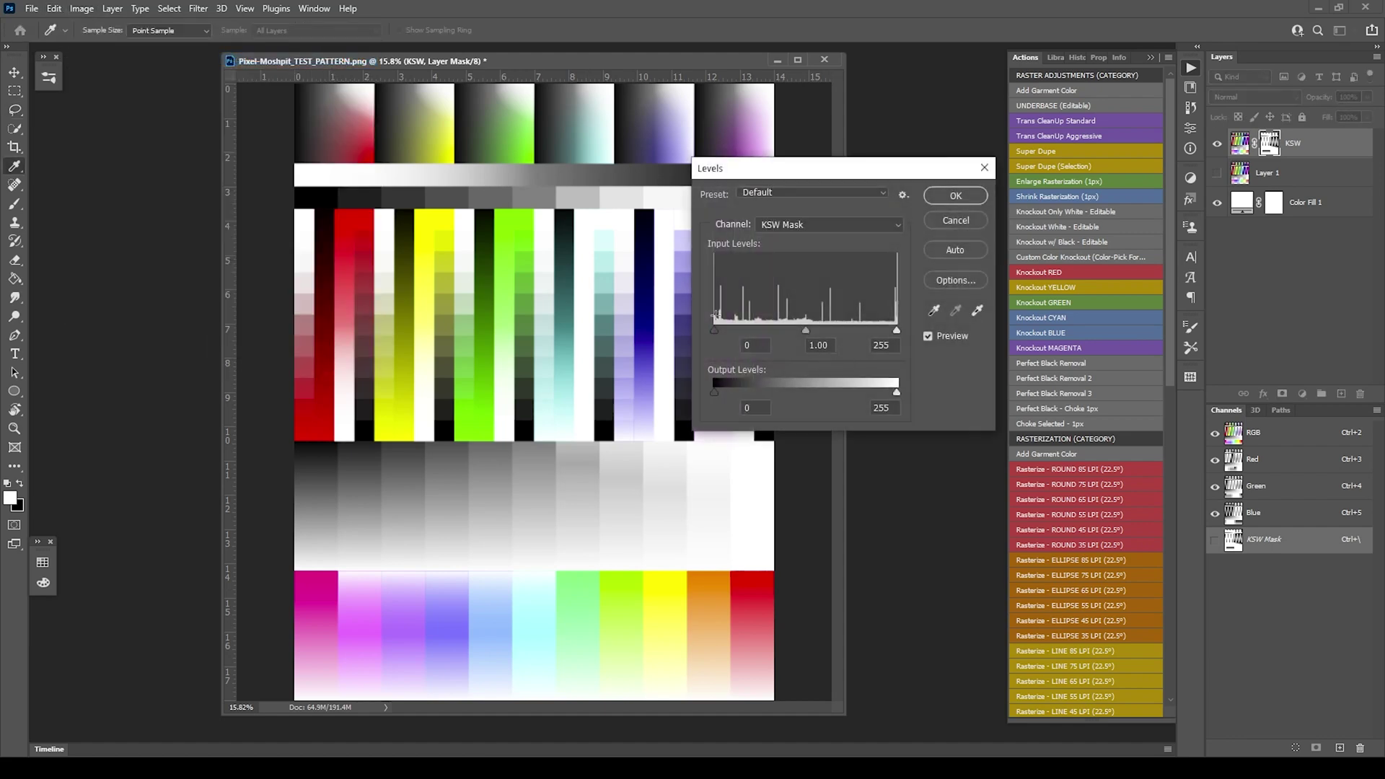
pyautogui.moveTo(715, 330); pyautogui.dragTo(747, 331)
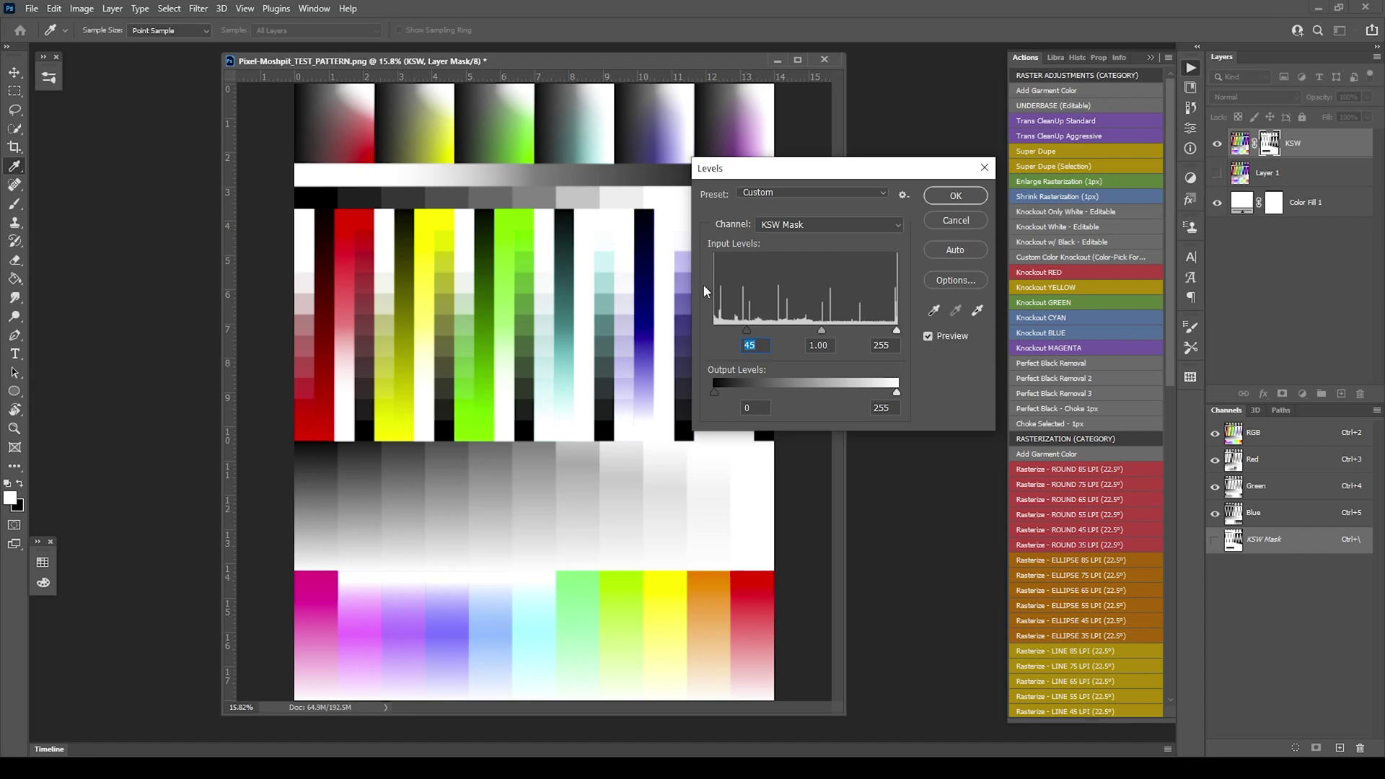
pyautogui.moveTo(745, 331); pyautogui.dragTo(811, 330)
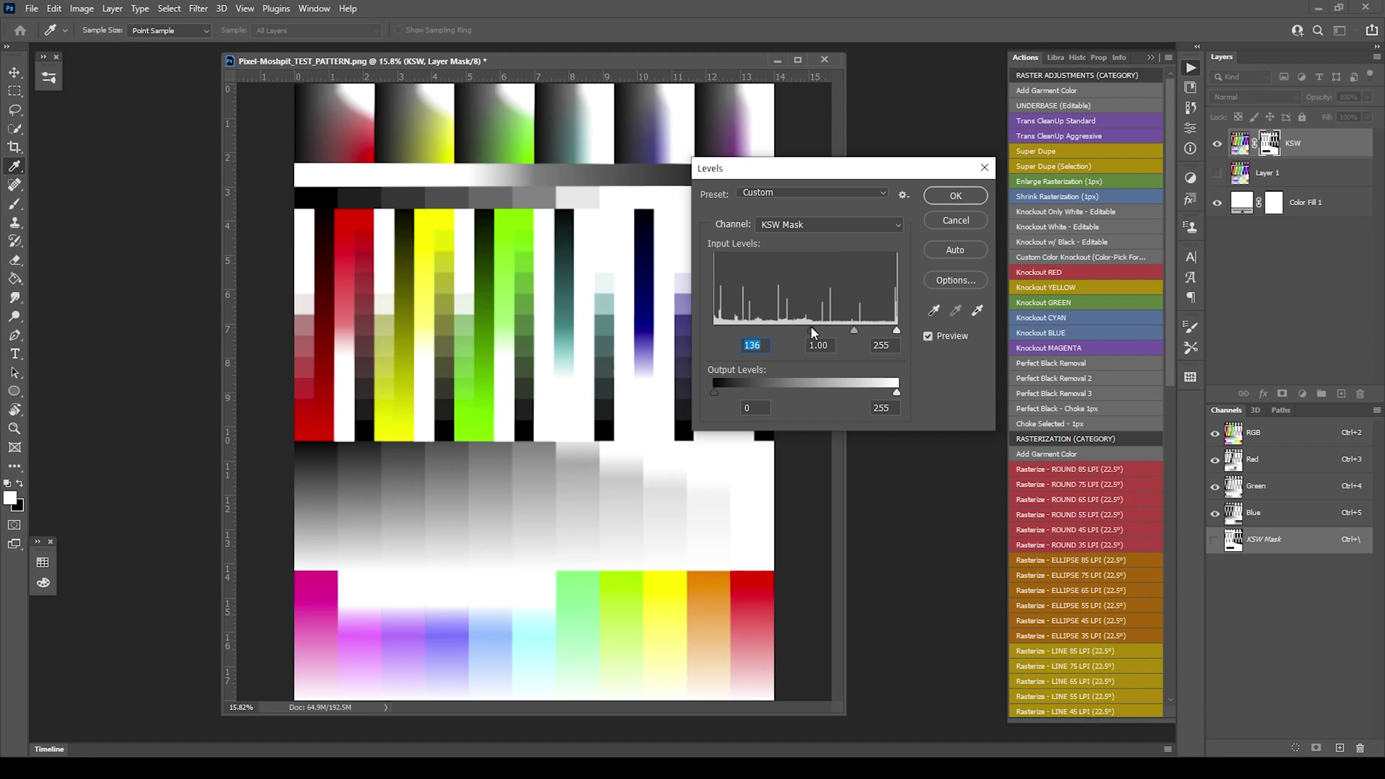
pyautogui.moveTo(811, 330); pyautogui.dragTo(712, 329)
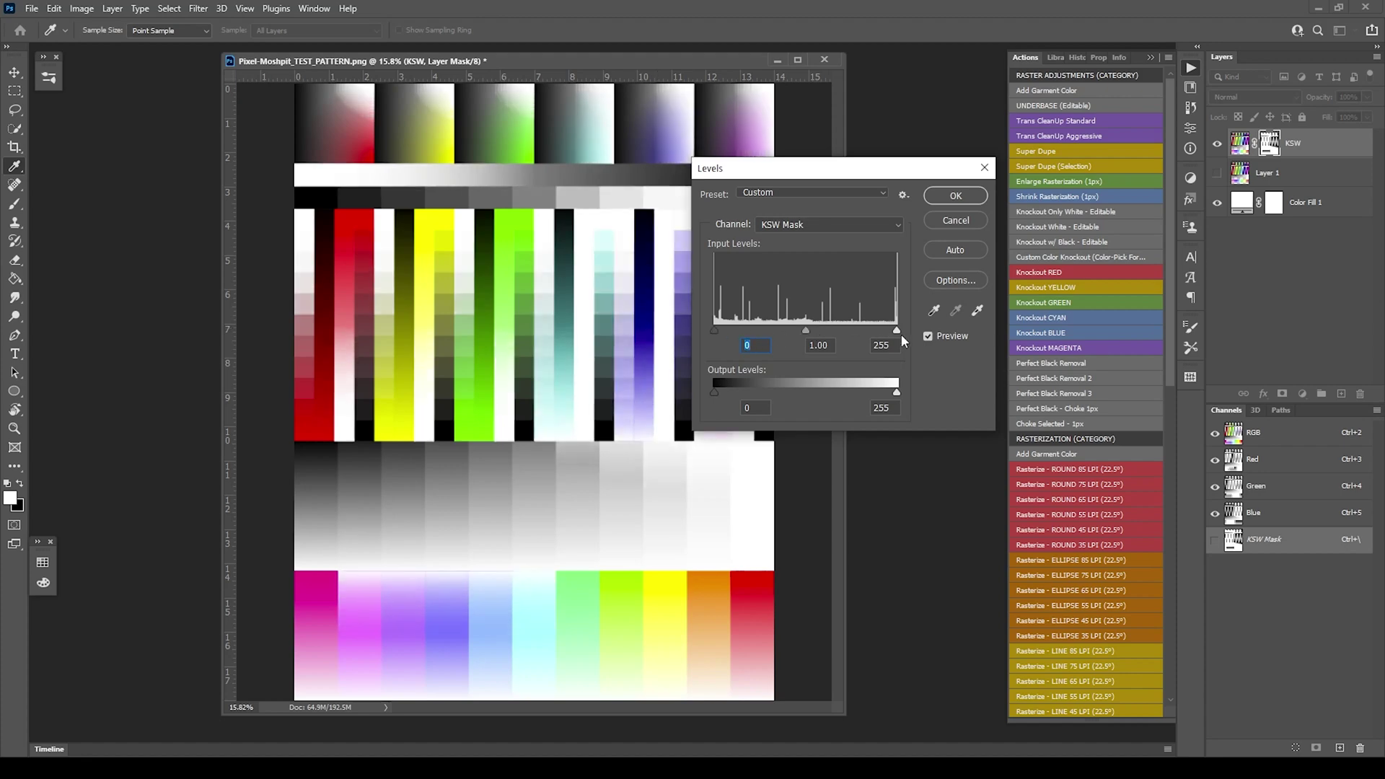
pyautogui.moveTo(897, 331); pyautogui.dragTo(818, 333)
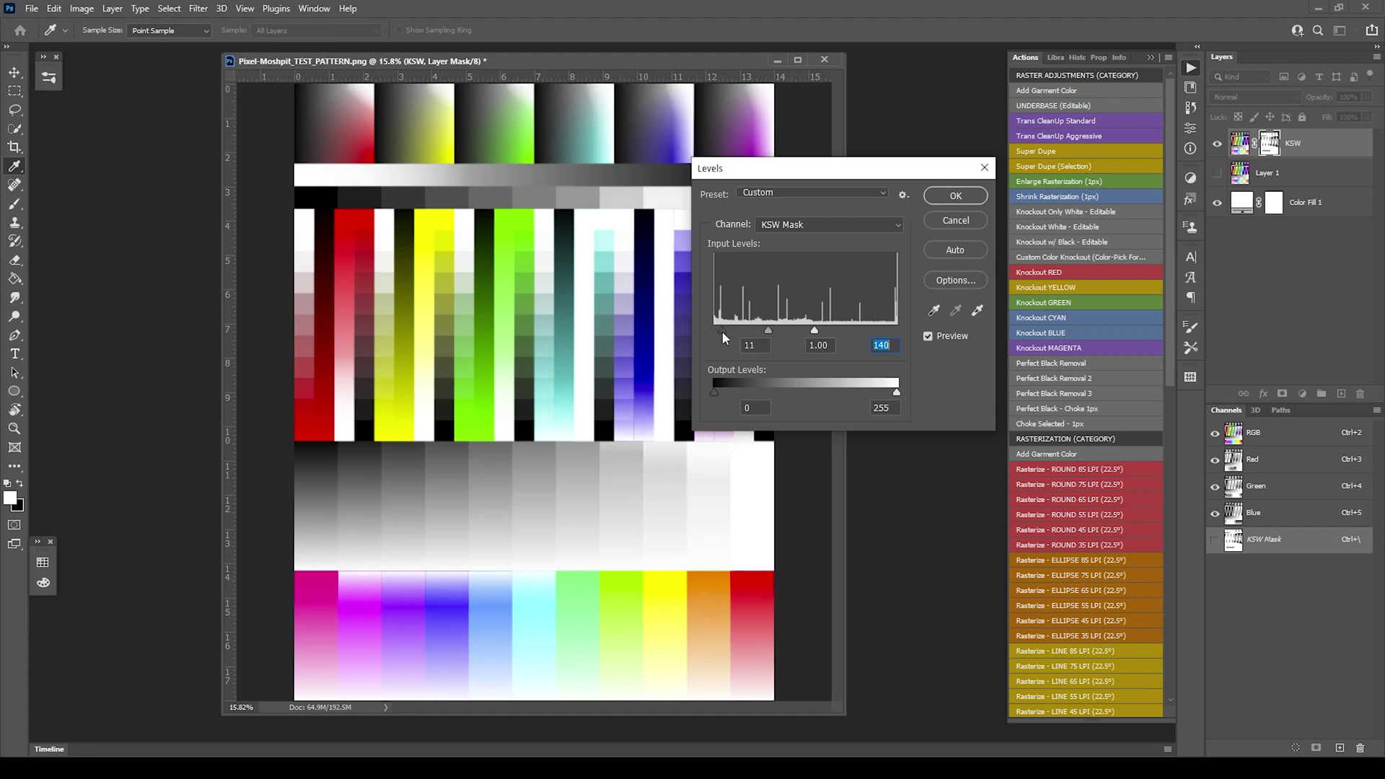
pyautogui.moveTo(721, 331); pyautogui.dragTo(724, 333)
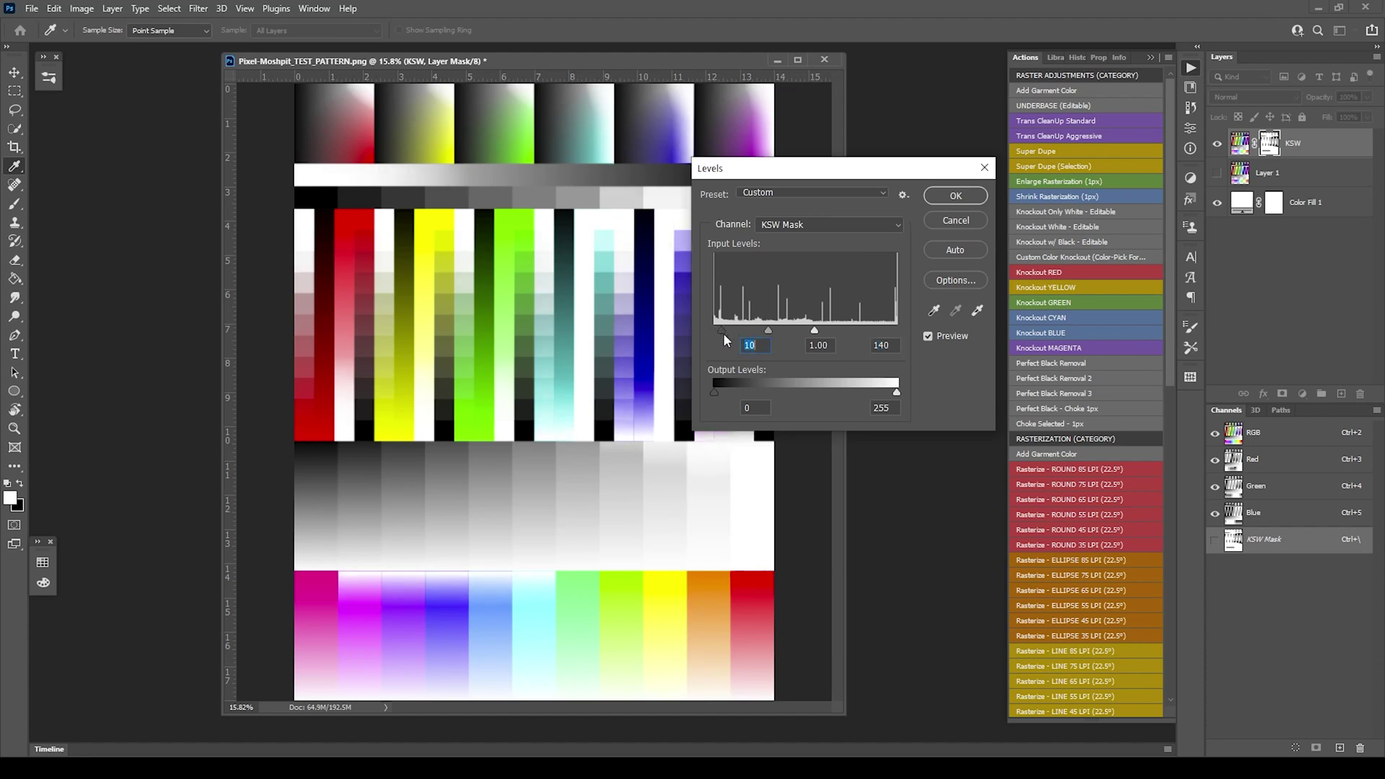
pyautogui.click(955, 195)
pyautogui.press('l')
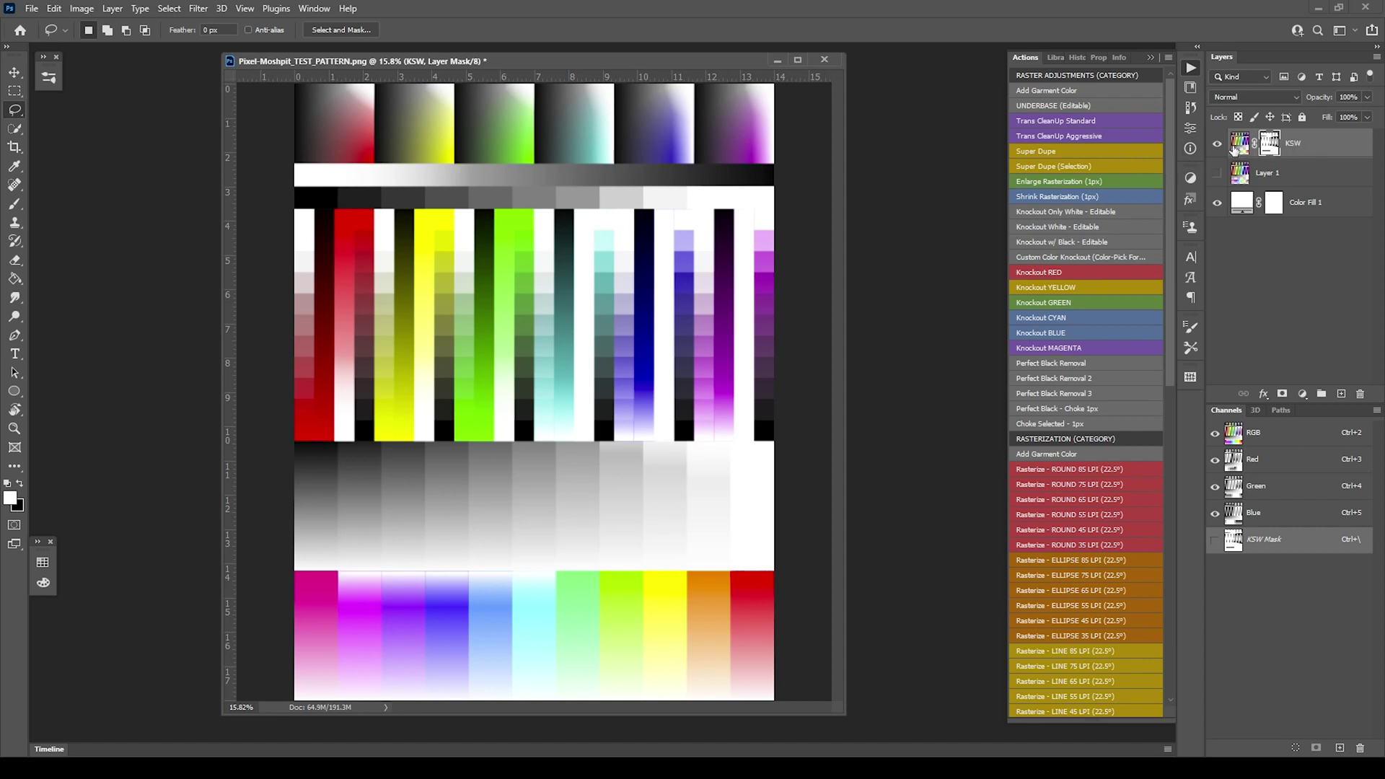
# Reselect the KSW layer mask and bring up the Image > Adjustments list.
pyautogui.click(1239, 152)
pyautogui.click(1276, 147)
pyautogui.click(82, 8)
pyautogui.moveTo(108, 46)
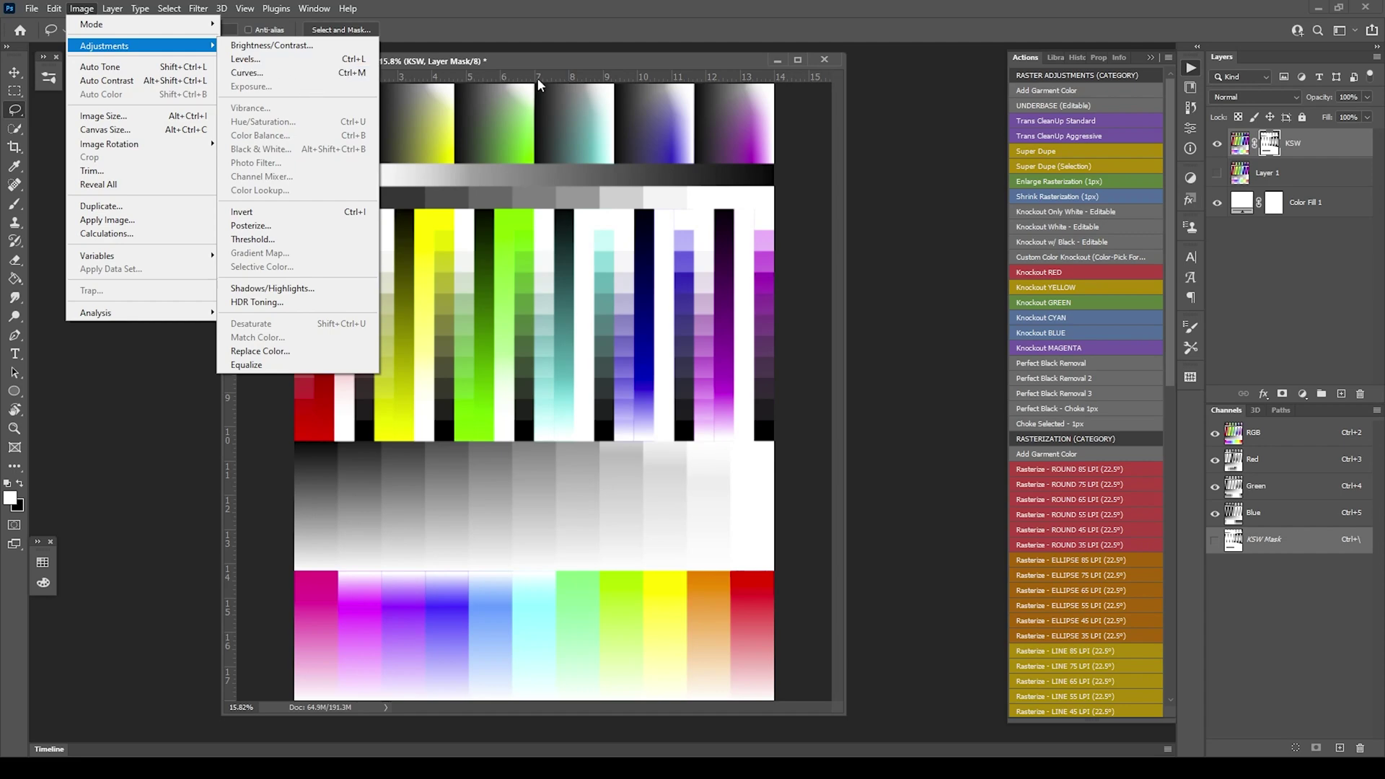
# Delete the KSW layer, show Layer 1, hide Color Fill 1, and run Knockout Only White - Editable.
pyautogui.click(1326, 141)
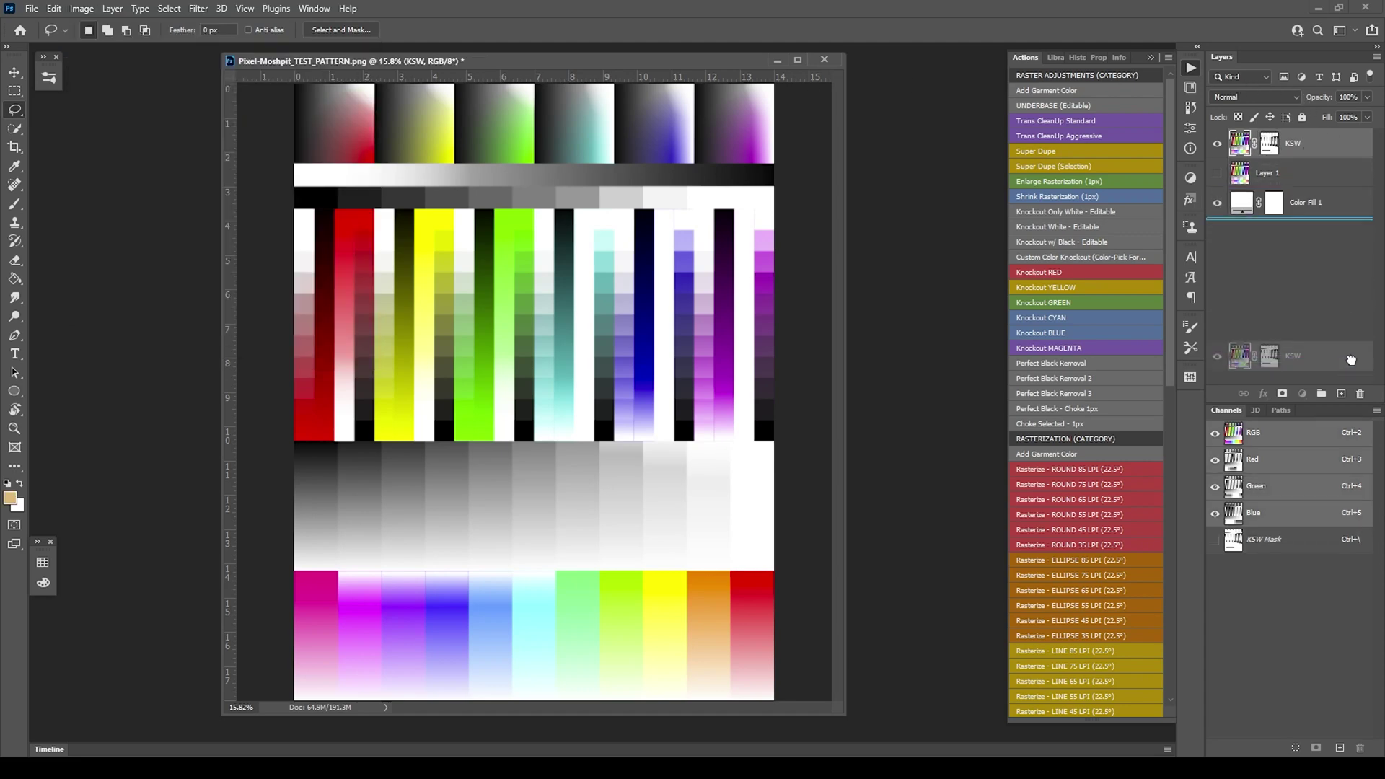
pyautogui.moveTo(1351, 359); pyautogui.dragTo(1360, 393)
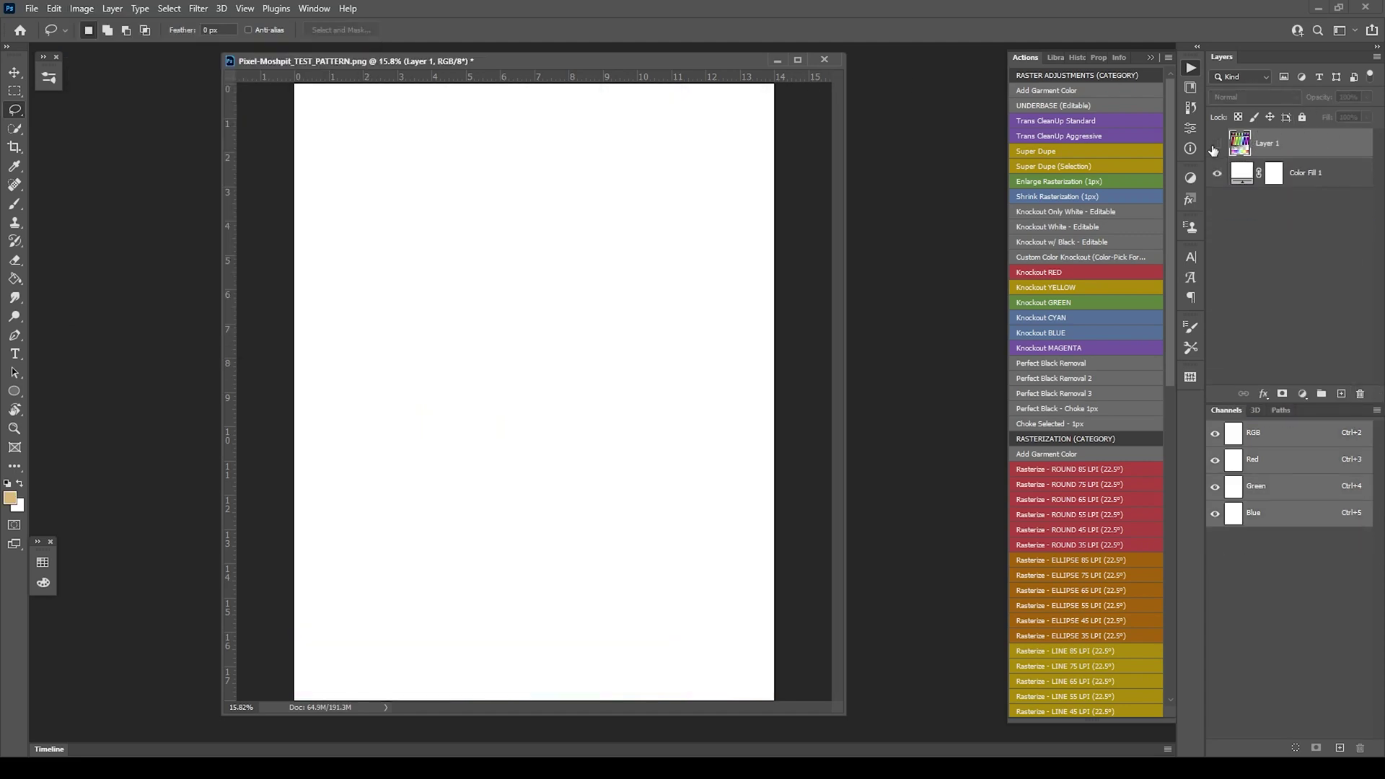
pyautogui.click(1215, 145)
pyautogui.click(1216, 175)
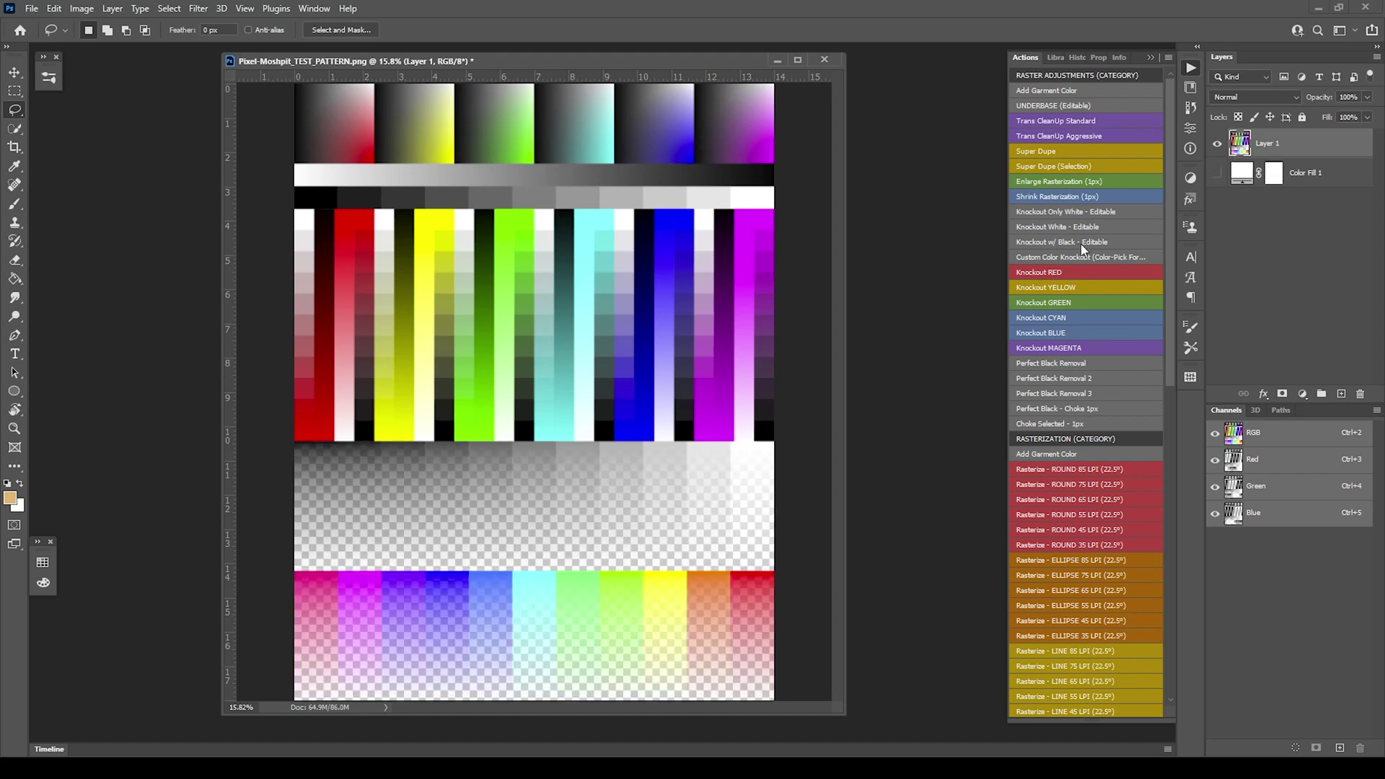
pyautogui.click(1054, 211)
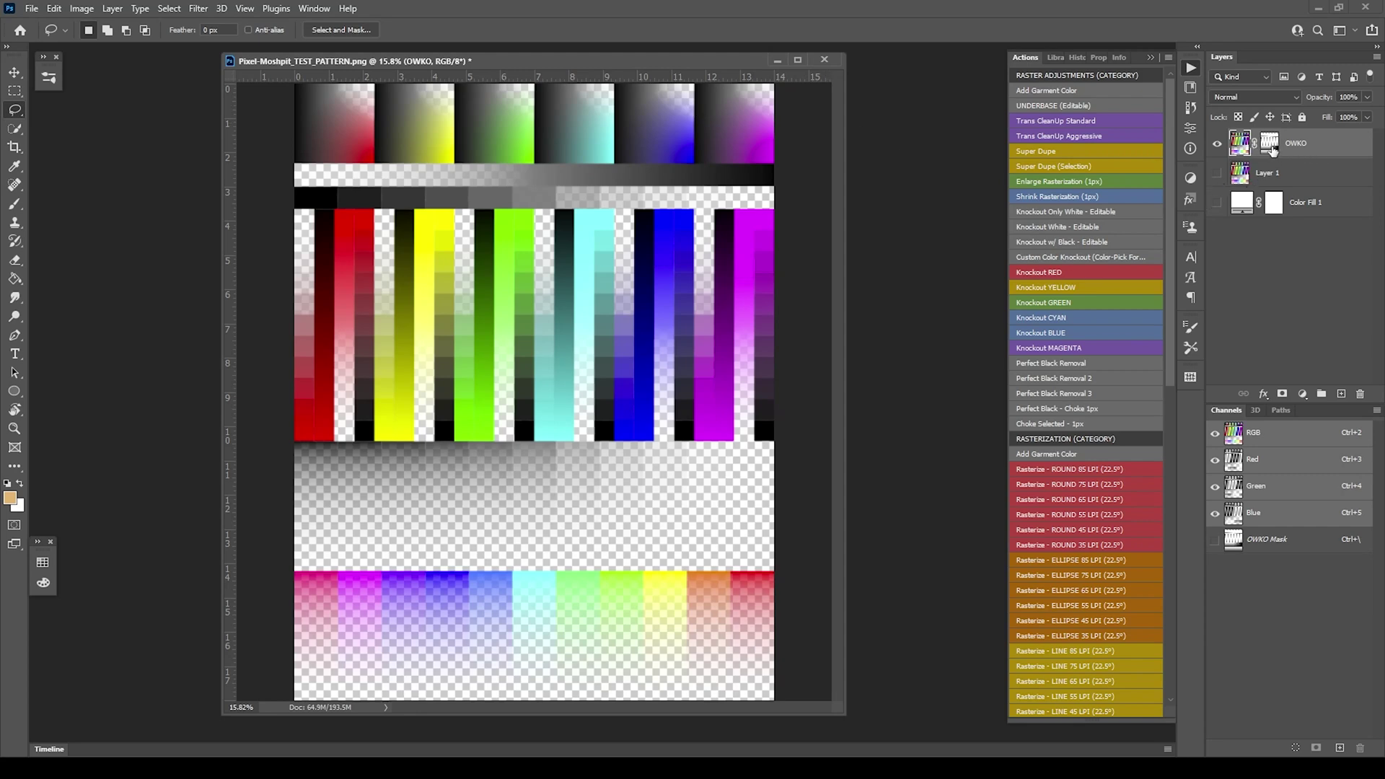
# Show the white fill again and apply Levels to the OWKO mask with white input 149.
pyautogui.click(1218, 208)
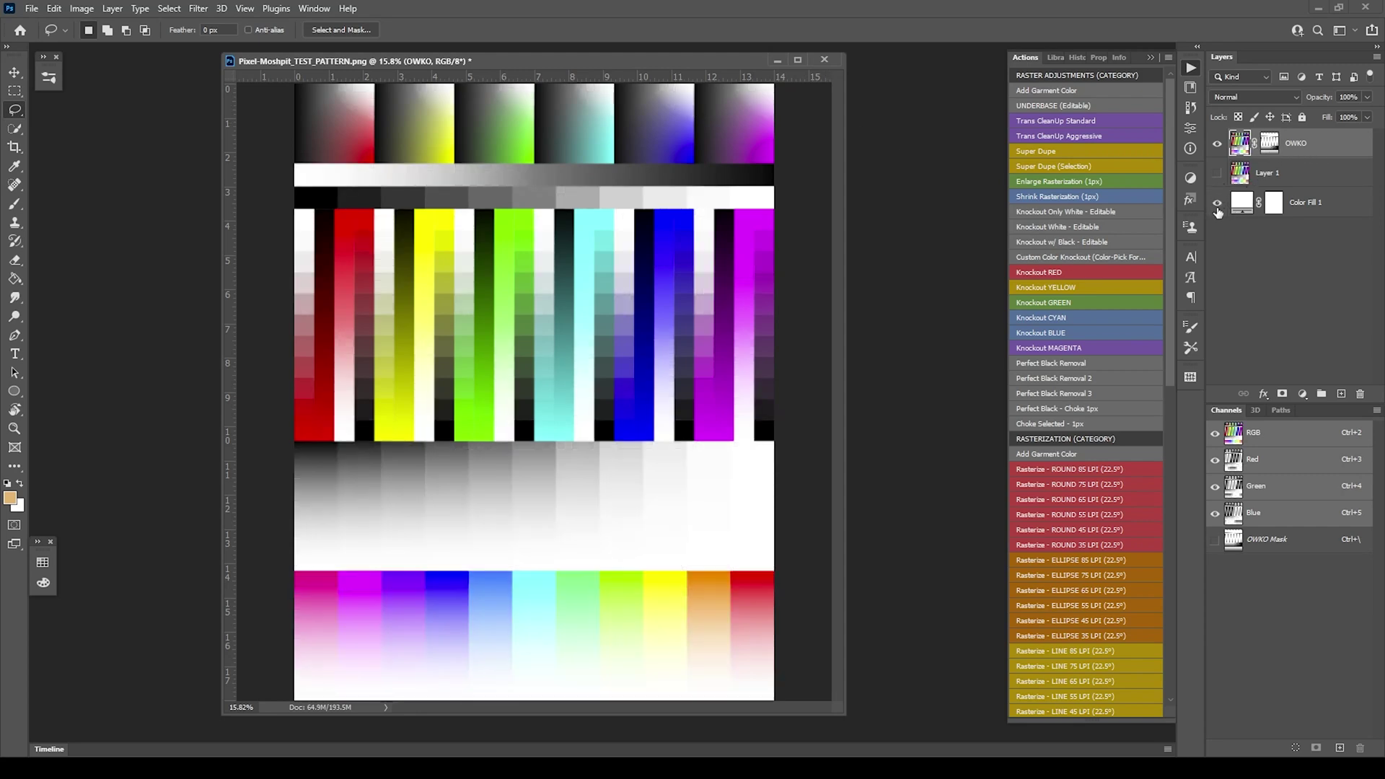
pyautogui.click(1269, 144)
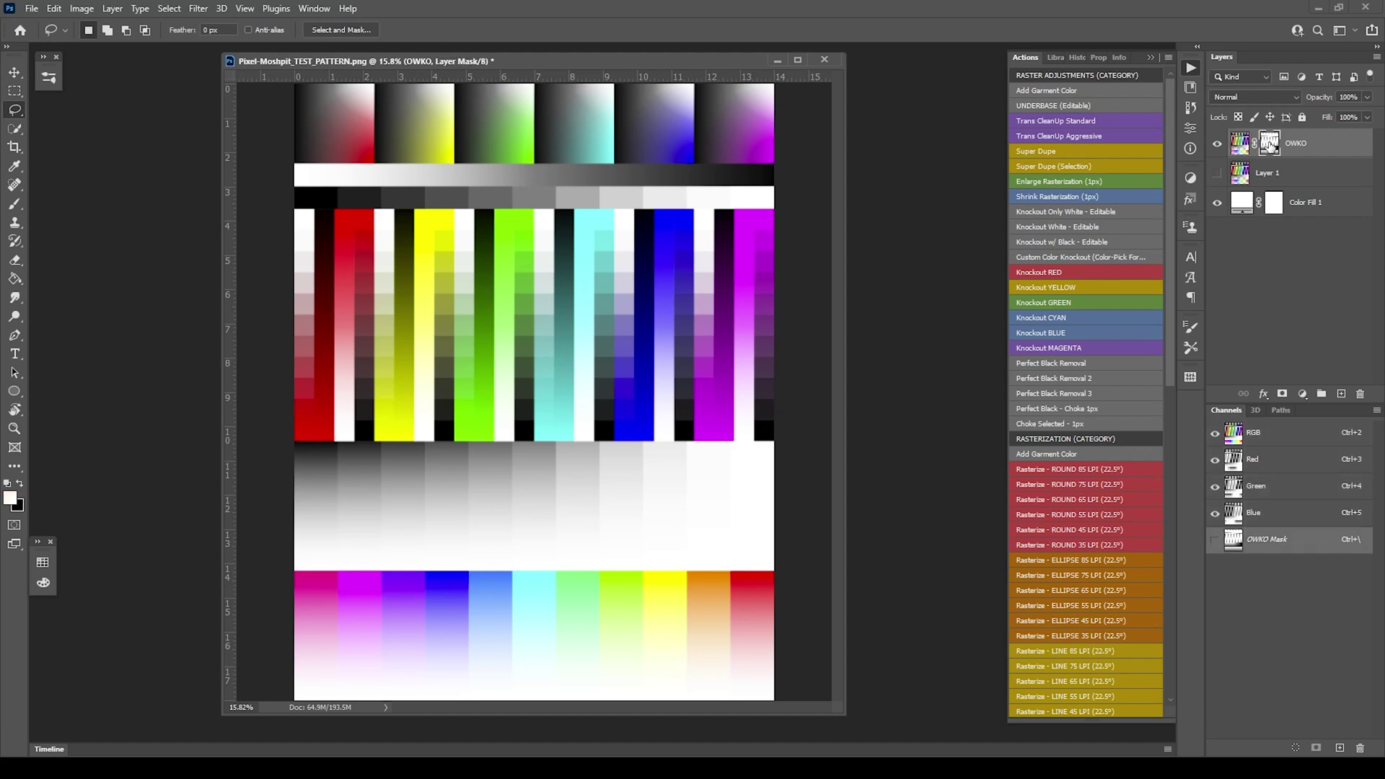
pyautogui.click(81, 9)
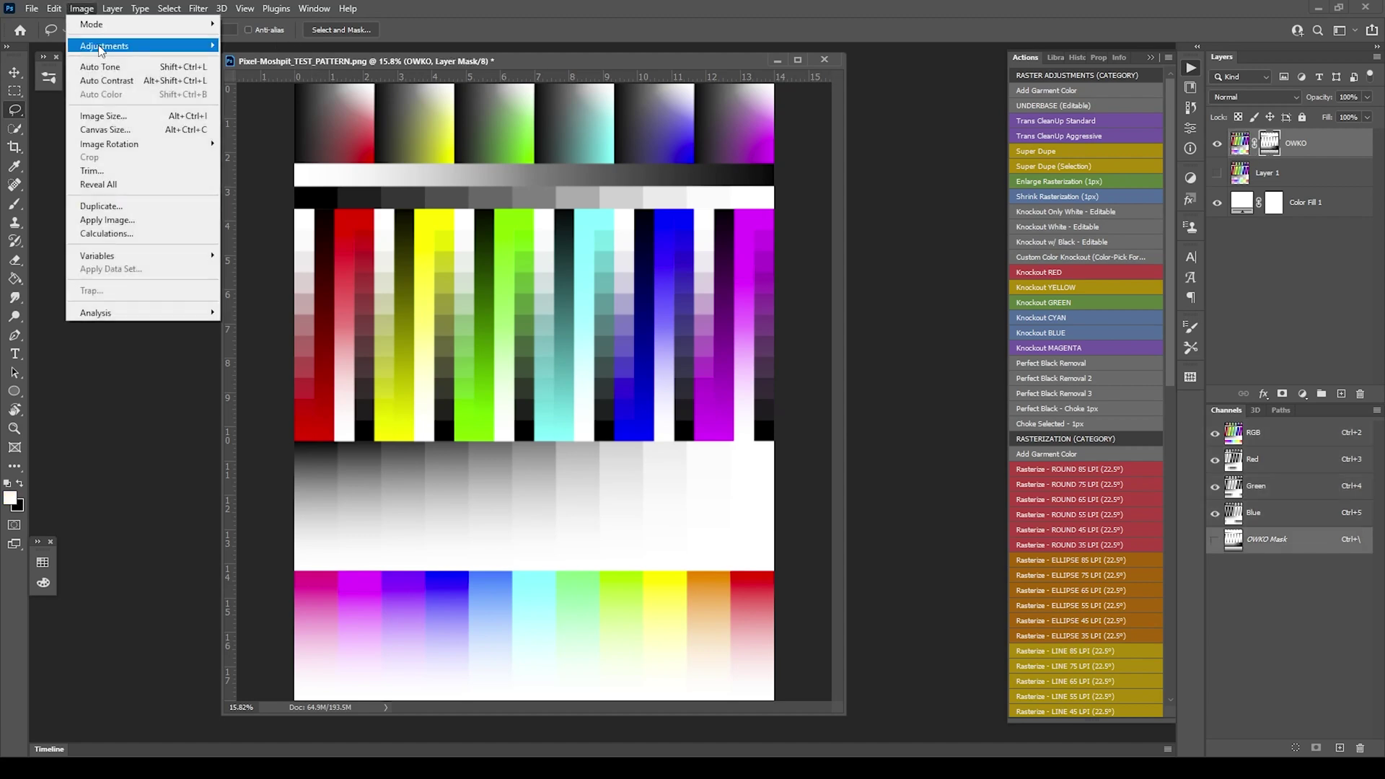
pyautogui.moveTo(101, 49)
pyautogui.click(267, 60)
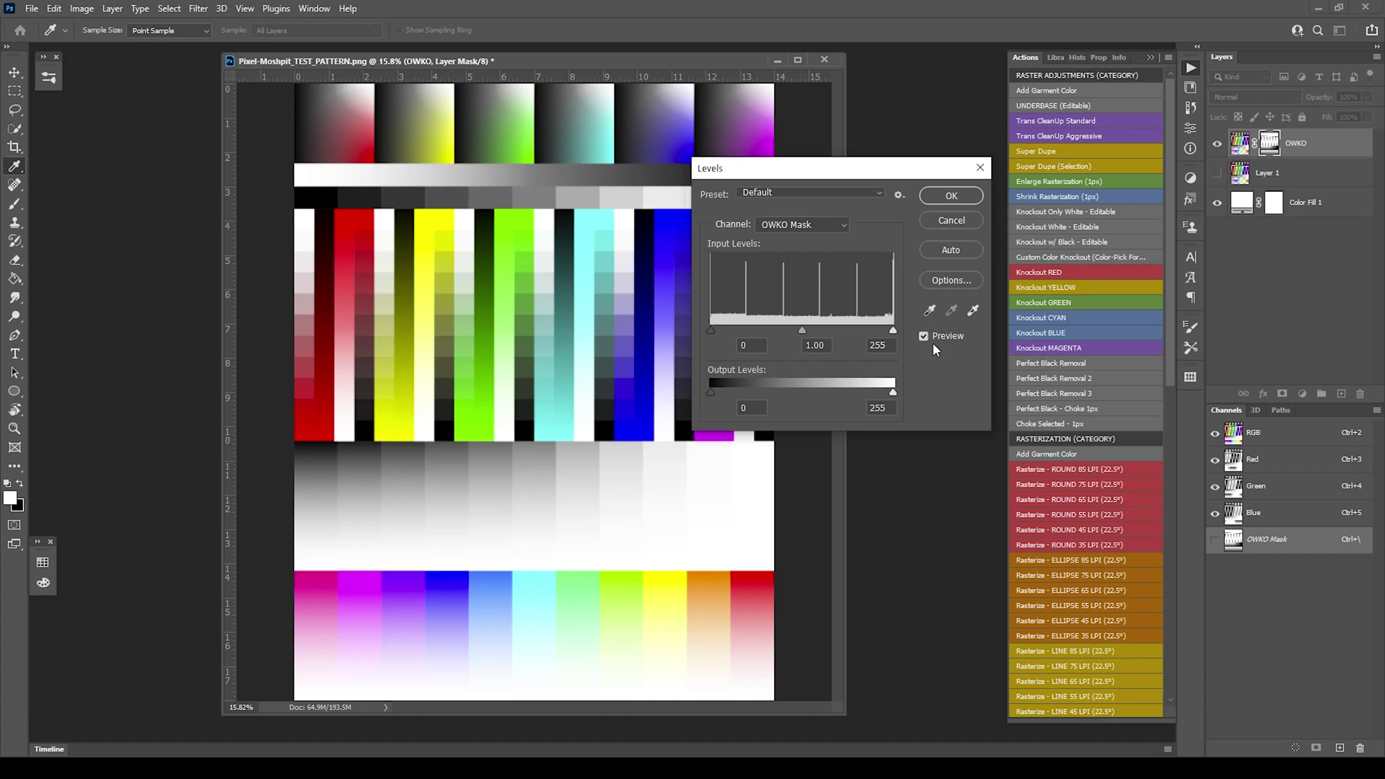
pyautogui.moveTo(711, 330); pyautogui.dragTo(655, 338)
pyautogui.moveTo(894, 329); pyautogui.dragTo(816, 335)
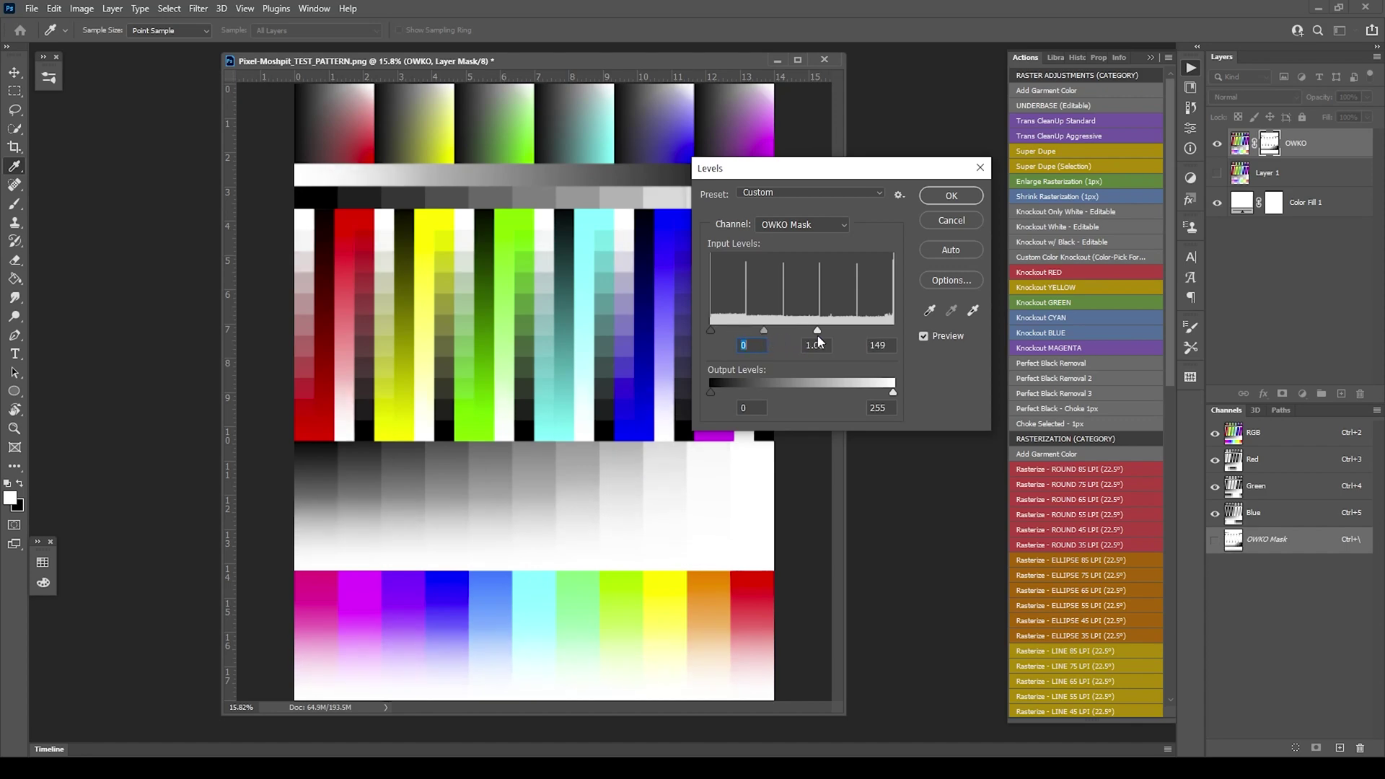
pyautogui.click(954, 196)
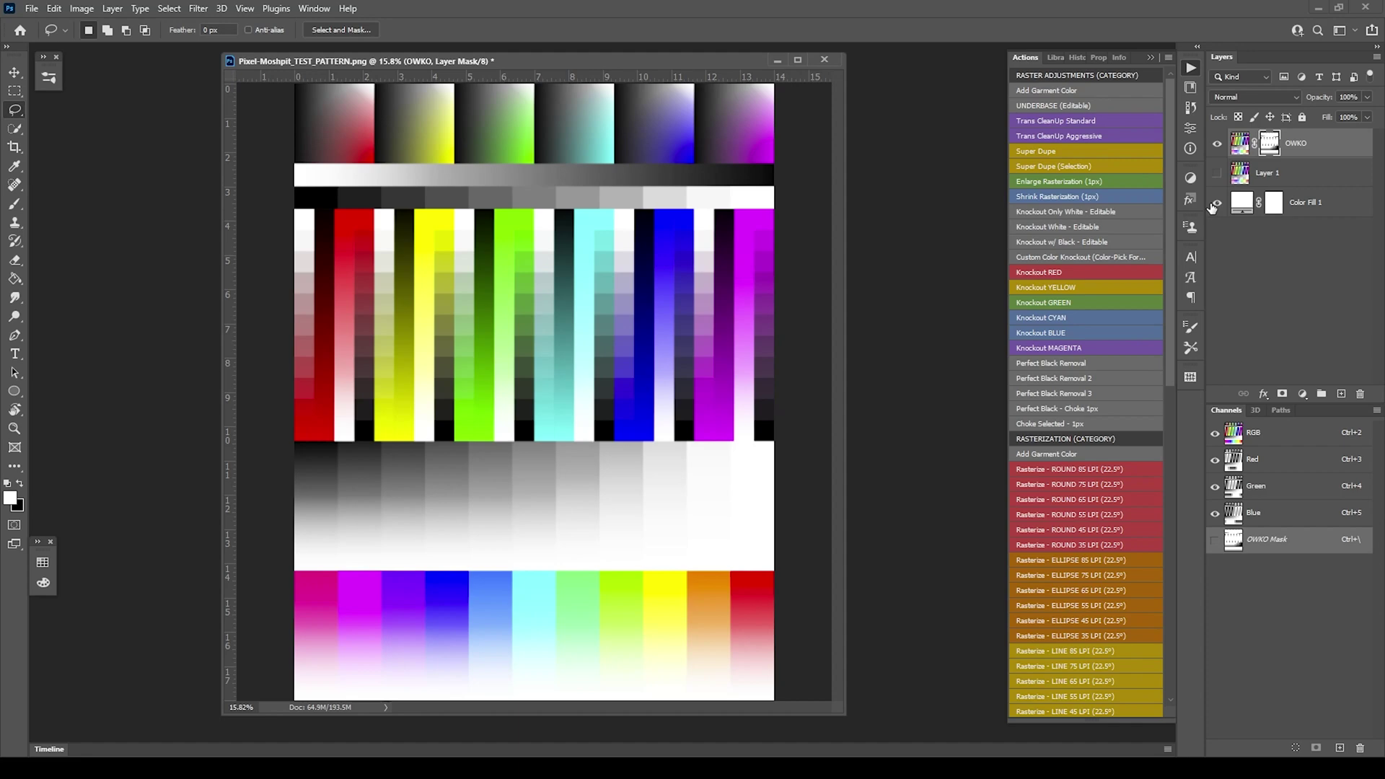
# Hide the white Color Fill 1 layer to reveal OWKO's transparent knocked-out areas.
pyautogui.click(1216, 204)
pyautogui.scroll(3, 518, 335)
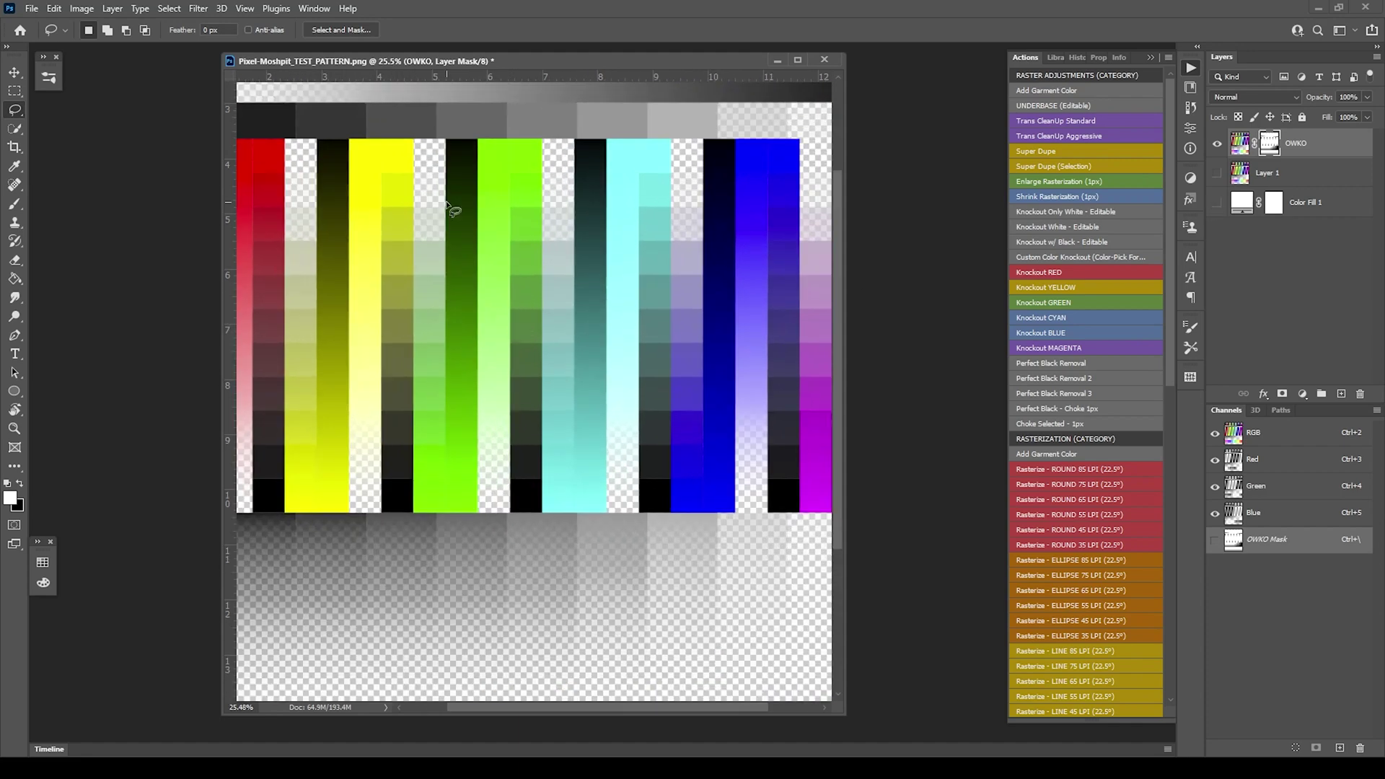
pyautogui.scroll(-3, 453, 210)
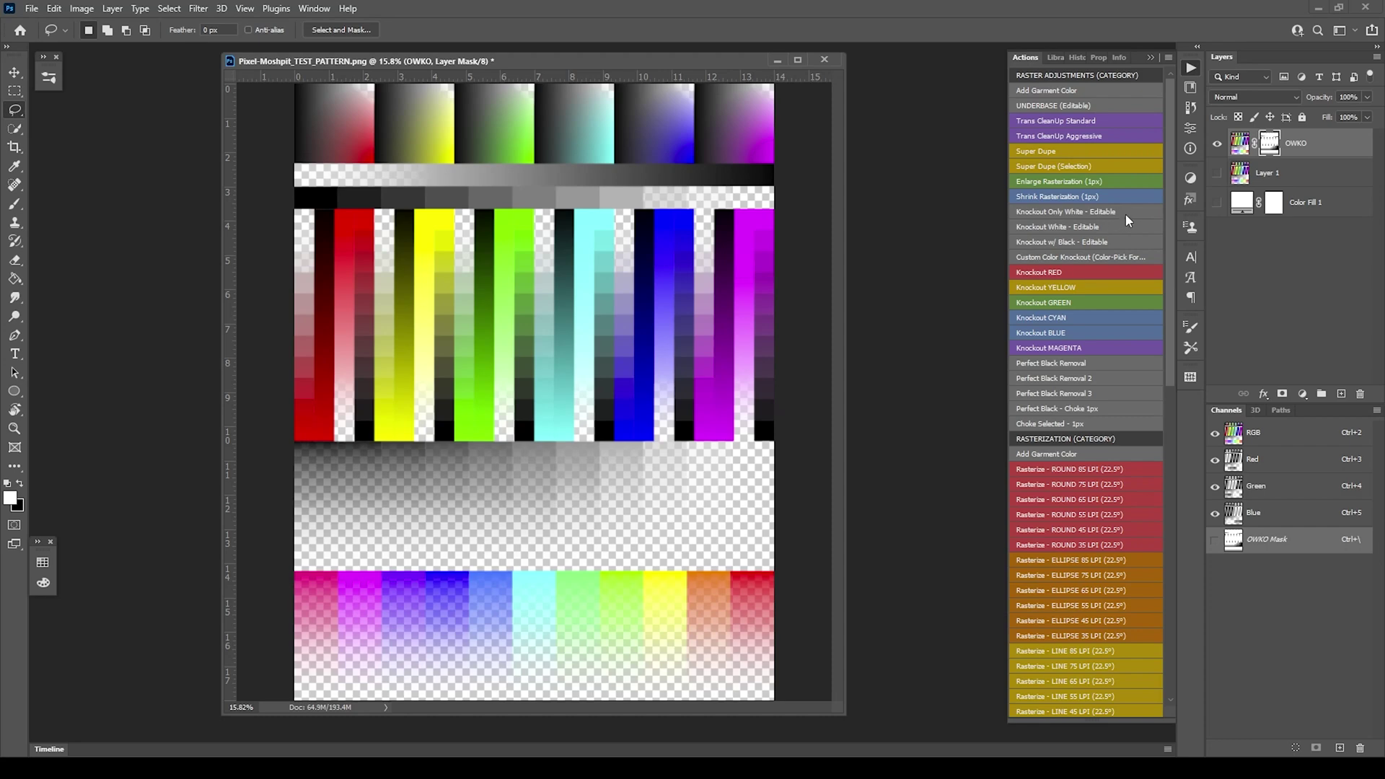
# Unlink and relink the OWKO mask, then dismiss the adjustments list without changes.
pyautogui.click(1270, 144)
pyautogui.click(1259, 143)
pyautogui.click(1255, 143)
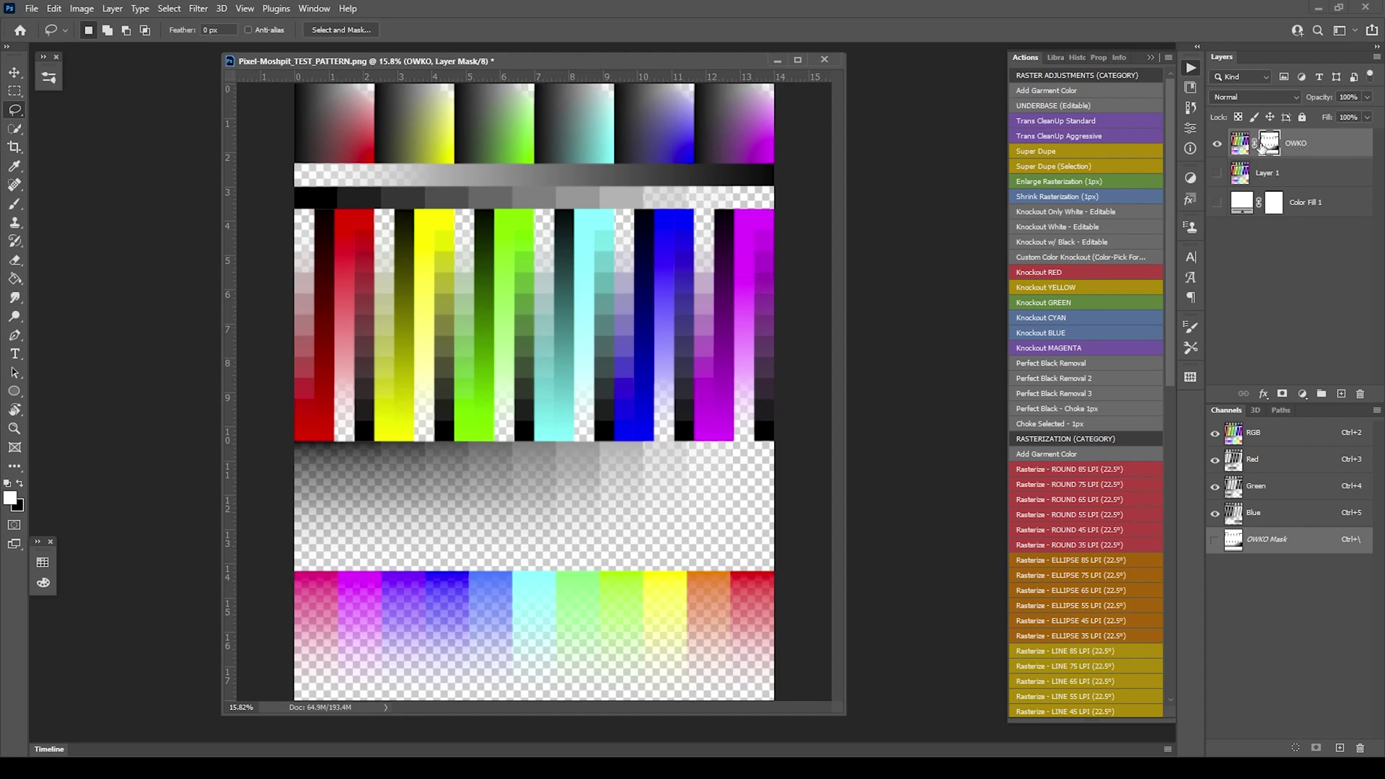
pyautogui.click(81, 8)
pyautogui.moveTo(101, 48)
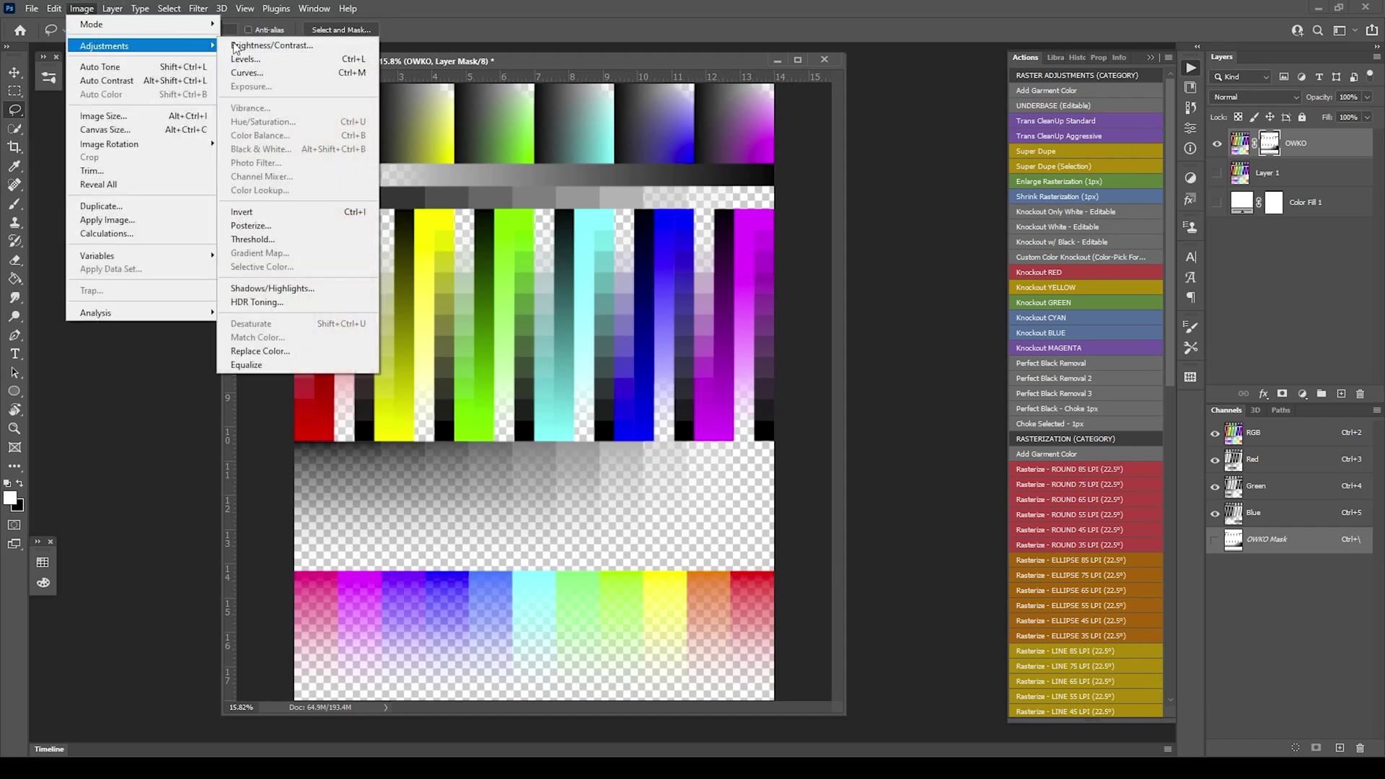
pyautogui.click(820, 75)
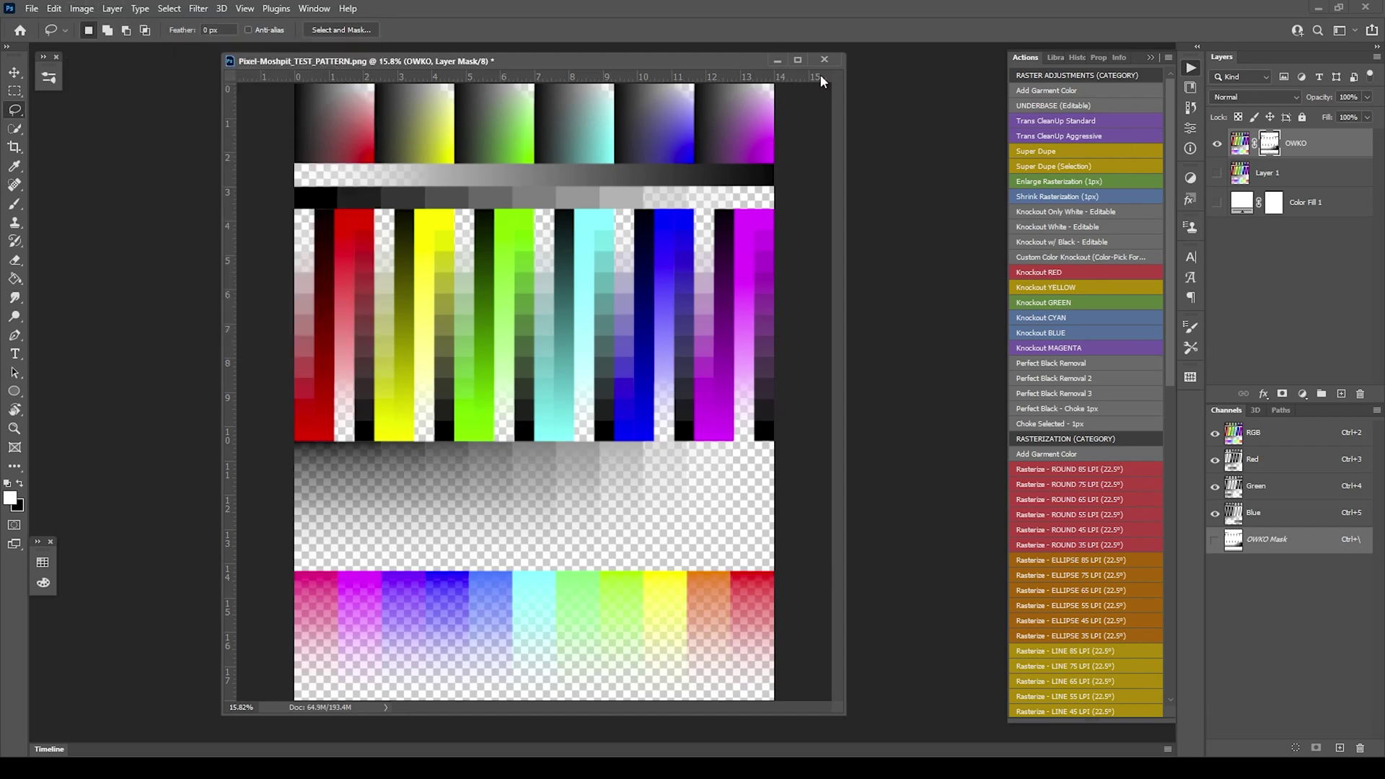